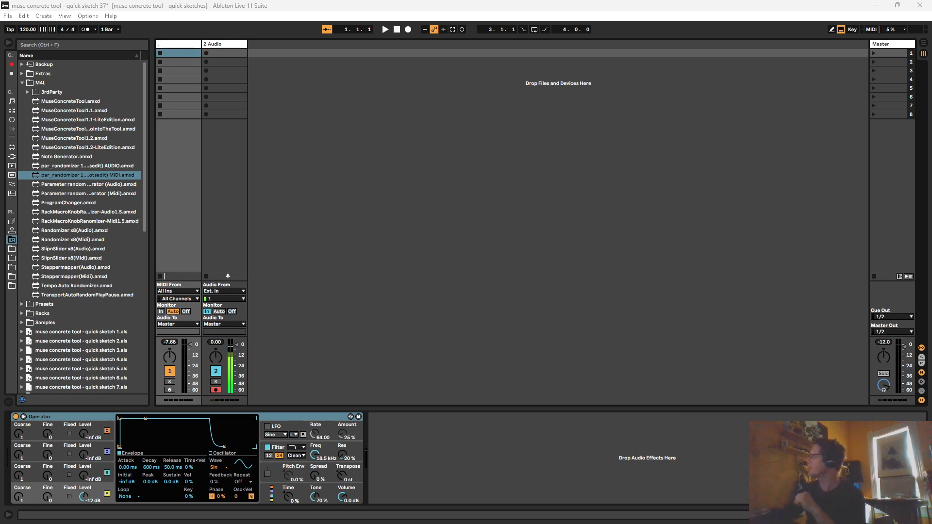
# - Try randomizing Operator's parameters with the par_randomizer 1.3 - (otsedit) MIDI device, and remove that device from the track
pyautogui.moveTo(82, 175); pyautogui.dragTo(22, 462)
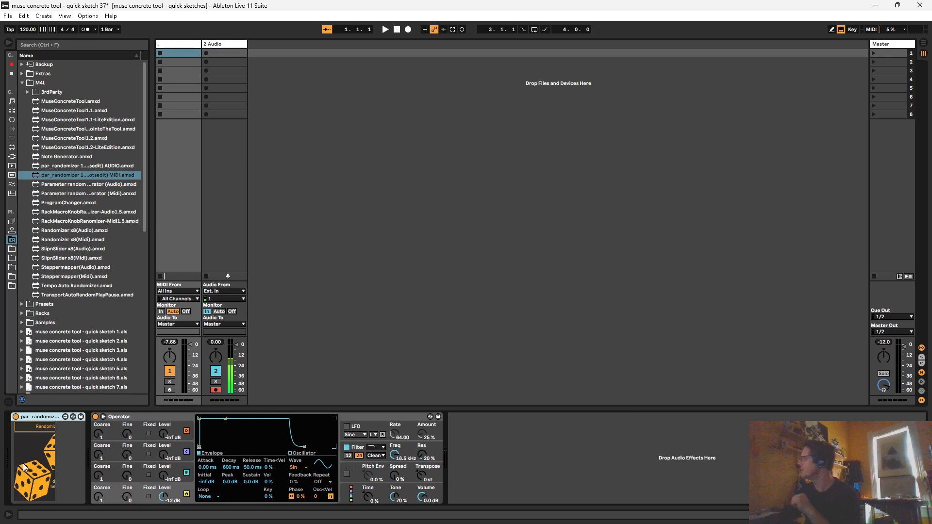
pyautogui.click(58, 453)
pyautogui.click(58, 453)
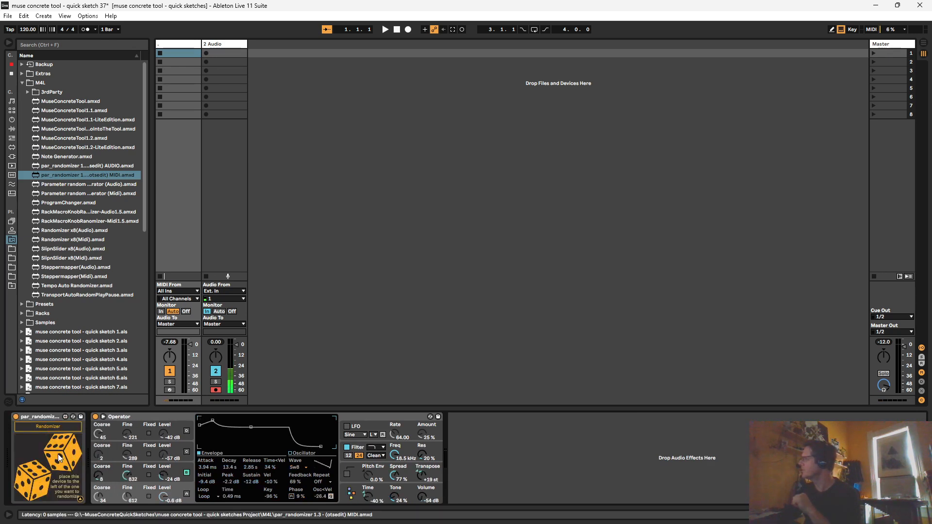
pyautogui.click(57, 453)
pyautogui.click(57, 453)
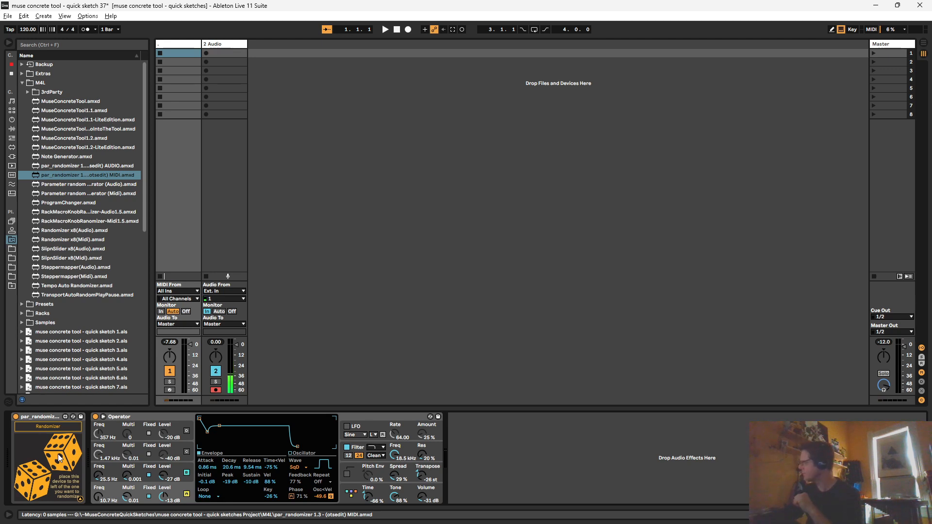
pyautogui.click(36, 418)
pyautogui.press('Delete')
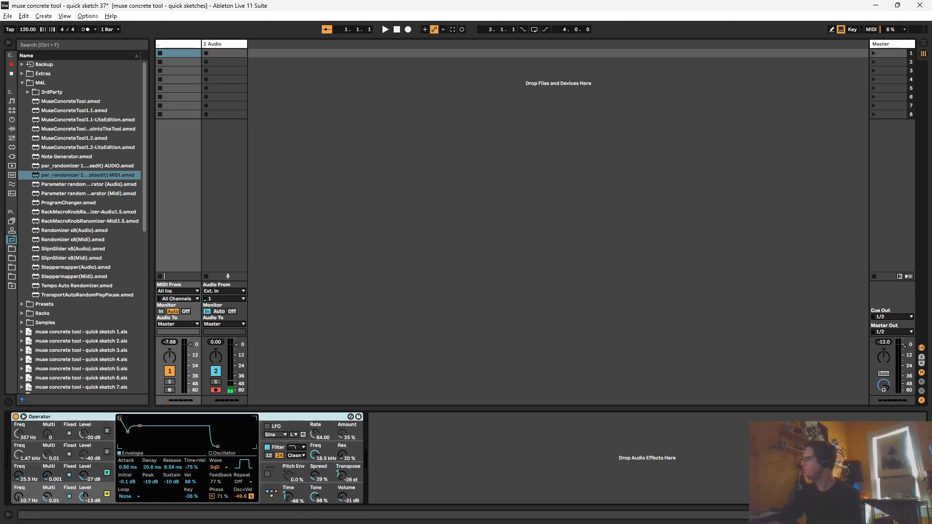
# - Switch the Windows power plan to Balanced in Power Options and close the window
pyautogui.moveTo(381, 519)
pyautogui.click(662, 516)
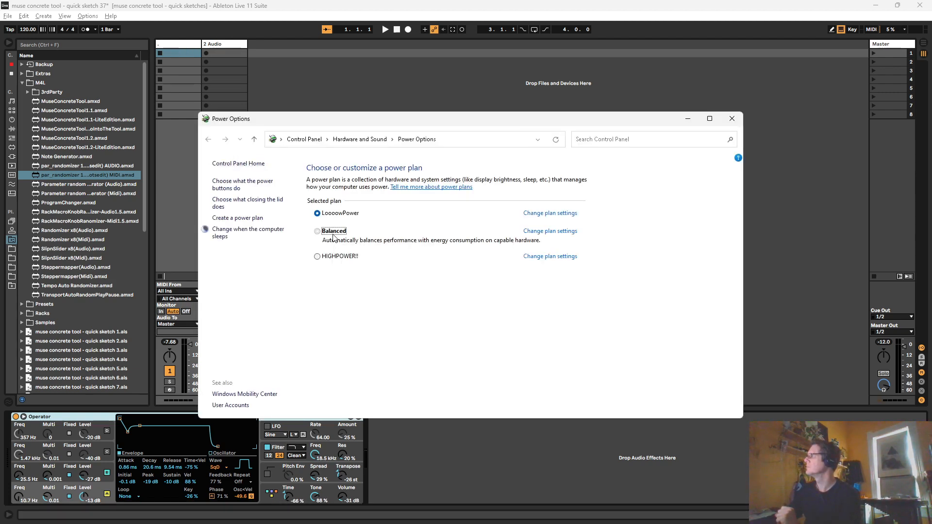
pyautogui.click(333, 232)
pyautogui.click(731, 118)
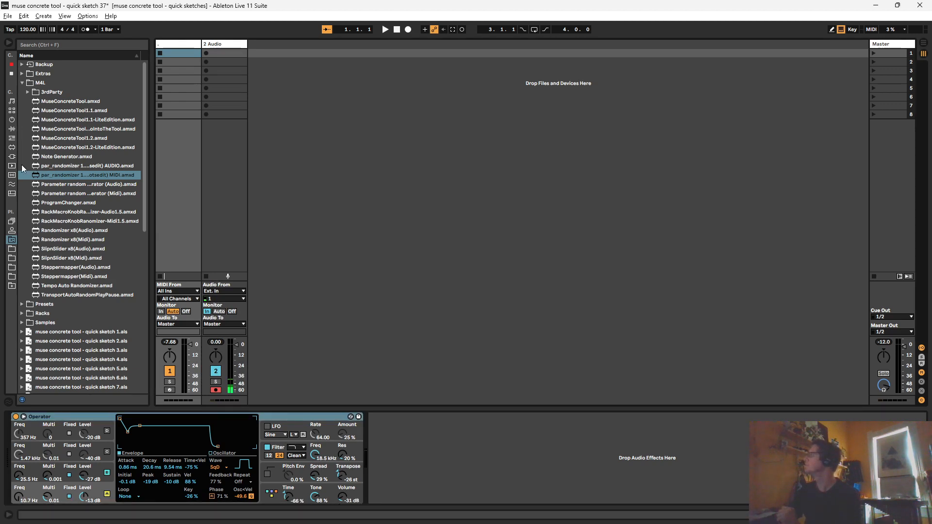
# - Insert the par_randomizer 1.3 - (otsedit) MIDI device before Operator and widen the browser to show full file names
pyautogui.click(62, 174)
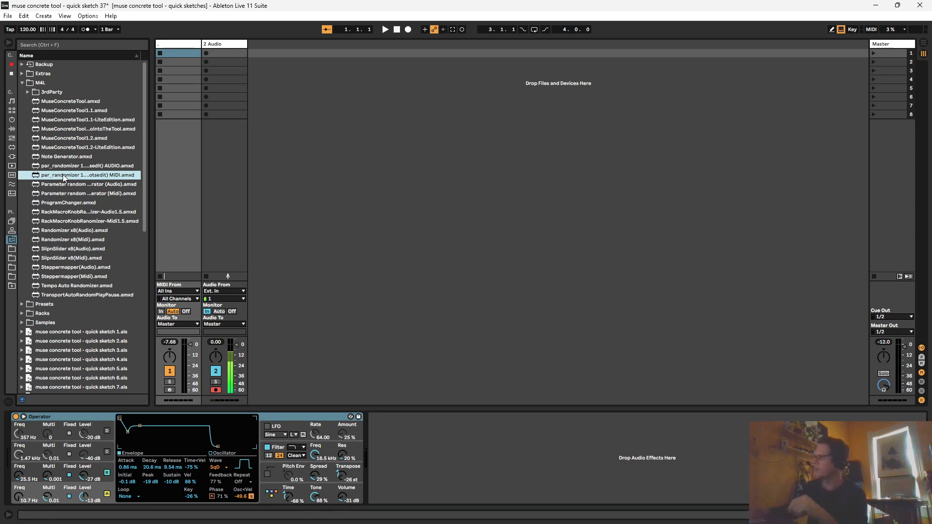
pyautogui.moveTo(62, 178); pyautogui.dragTo(13, 427)
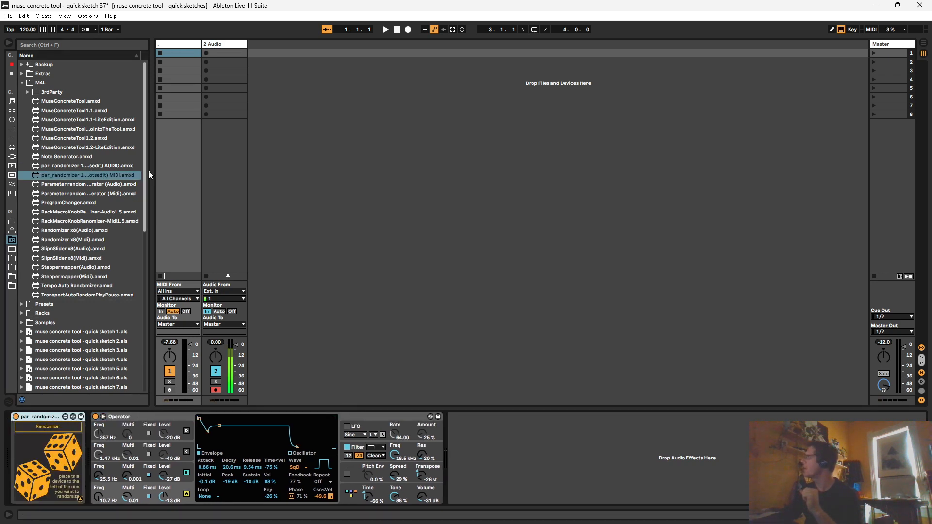
pyautogui.moveTo(150, 175); pyautogui.dragTo(184, 200)
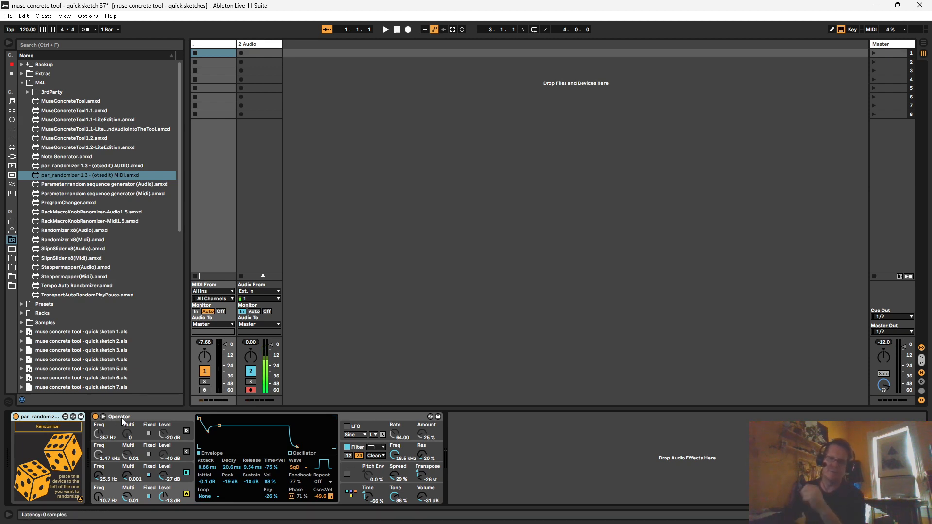
# - Randomize Operator's parameters repeatedly with the par_randomizer device and select the LFO Amount control
pyautogui.click(47, 453)
pyautogui.click(48, 459)
pyautogui.click(47, 459)
pyautogui.click(47, 459)
pyautogui.click(47, 459)
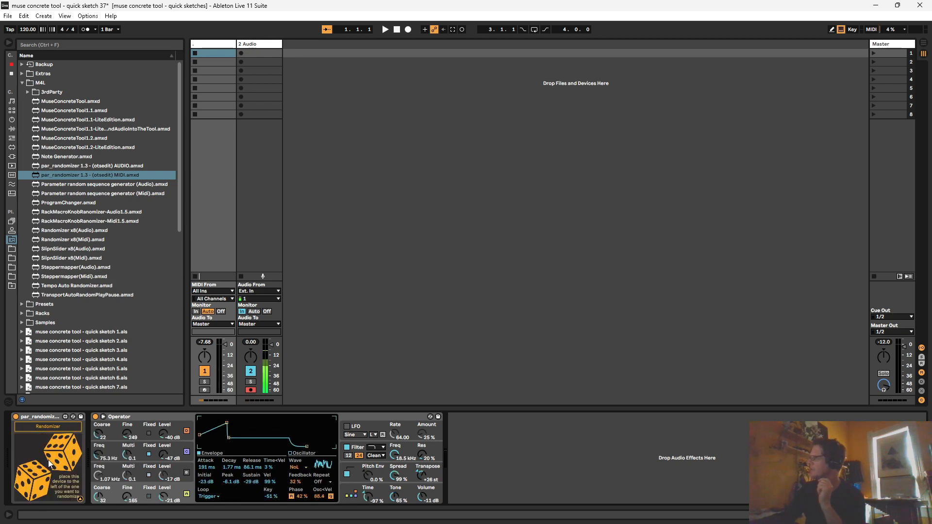
pyautogui.click(47, 459)
pyautogui.click(52, 461)
pyautogui.click(51, 461)
pyautogui.click(424, 433)
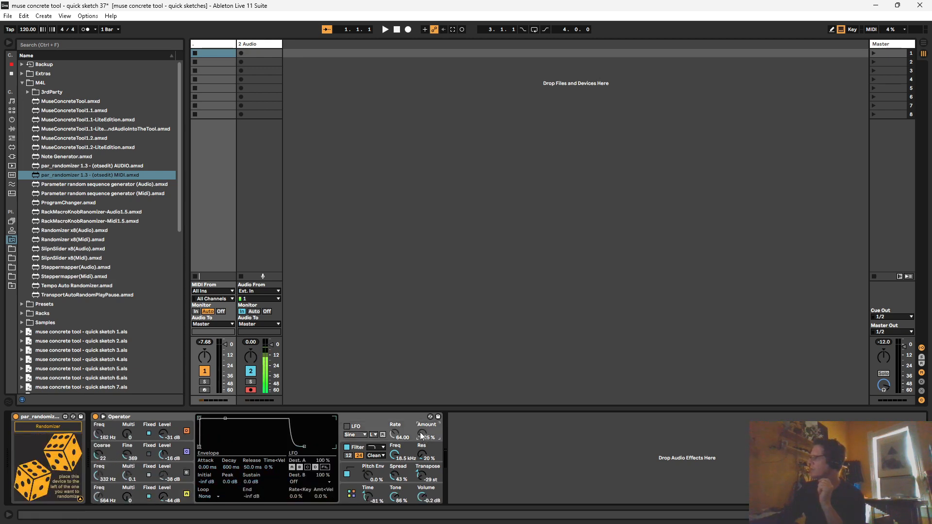
pyautogui.click(75, 494)
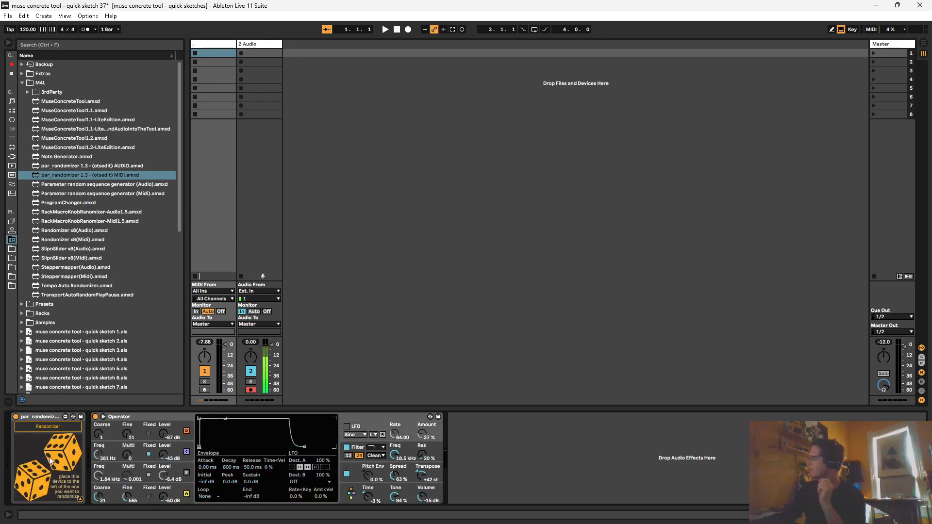
# - Unfold the randomizer's parameter list and randomize Operator's parameters two more times
pyautogui.click(81, 499)
pyautogui.scroll(4, 191, 457)
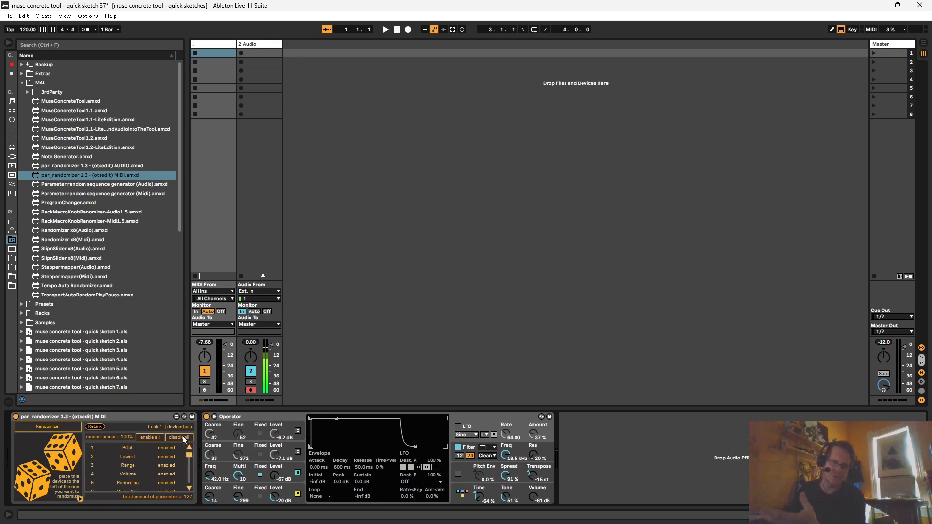
pyautogui.click(39, 452)
pyautogui.click(38, 451)
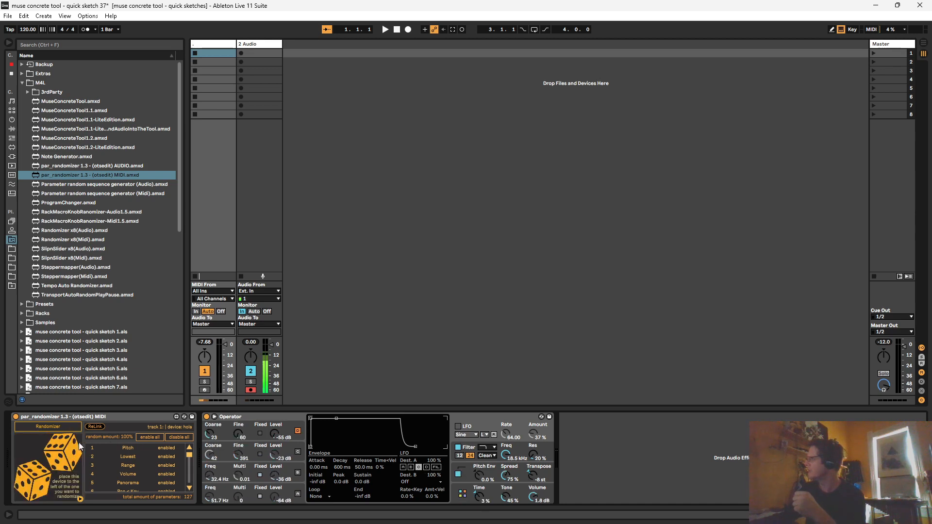
# - Exclude the D Fix Freq and D Fix Freq Mul parameters from randomization by setting them to disabled
pyautogui.moveTo(189, 455); pyautogui.dragTo(190, 475)
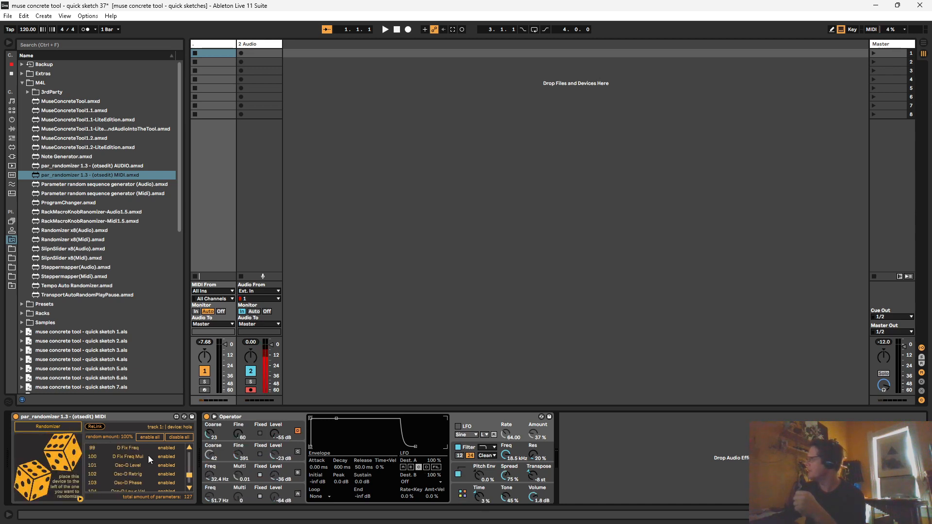
pyautogui.click(163, 456)
pyautogui.click(164, 447)
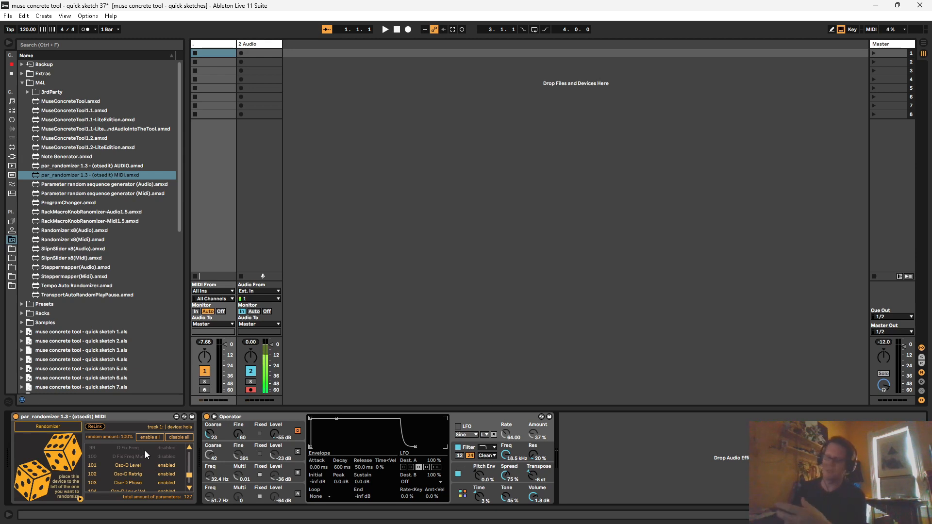
# - Fold the randomizer's parameter list away and randomize Operator once more
pyautogui.moveTo(187, 473); pyautogui.dragTo(189, 441)
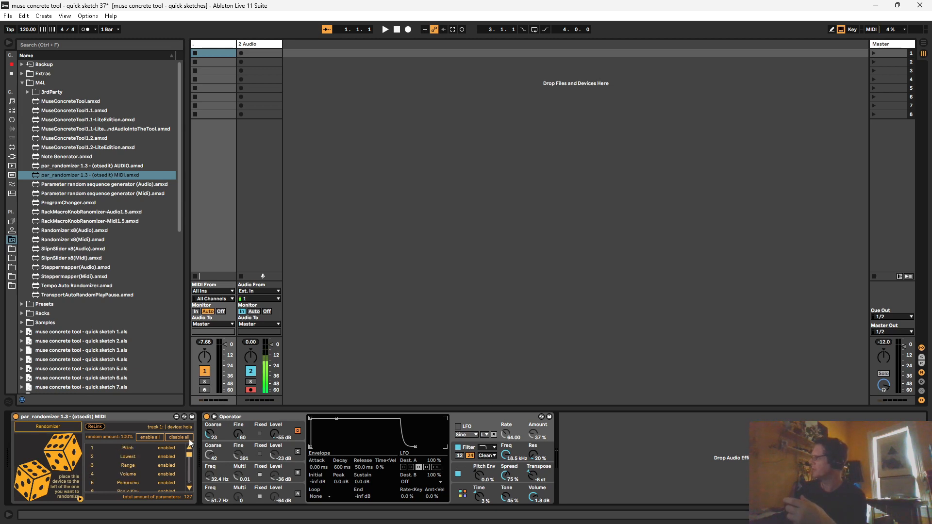
pyautogui.click(80, 499)
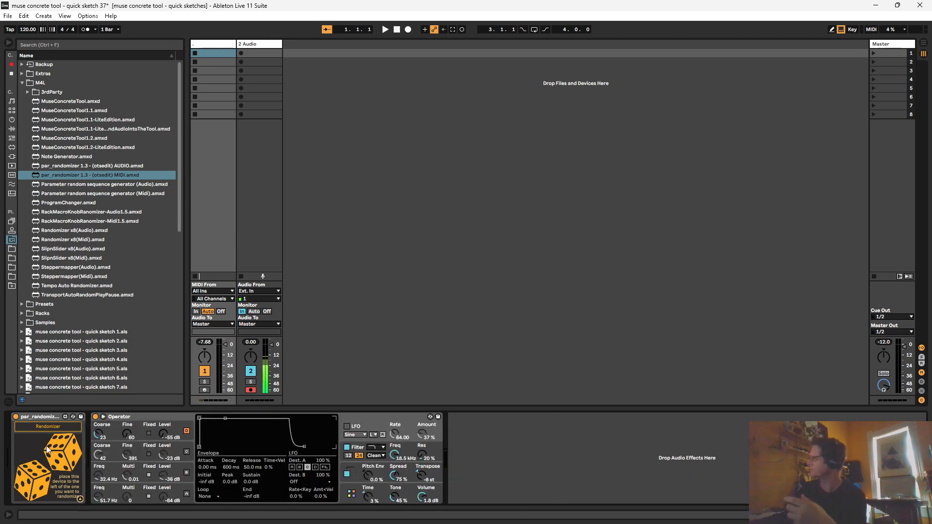
pyautogui.click(51, 458)
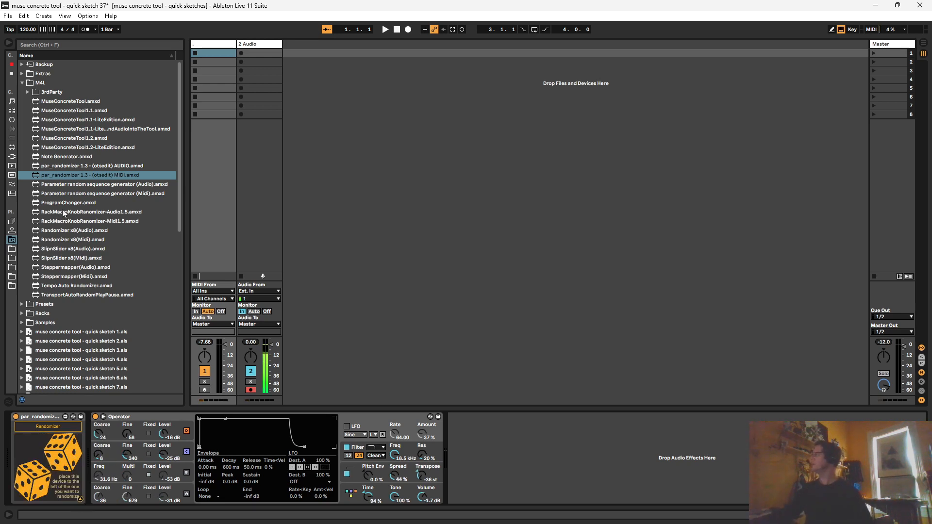
# - Record live input into the Looper on the 2 Audio track and start playing back the recorded loop
pyautogui.click(261, 50)
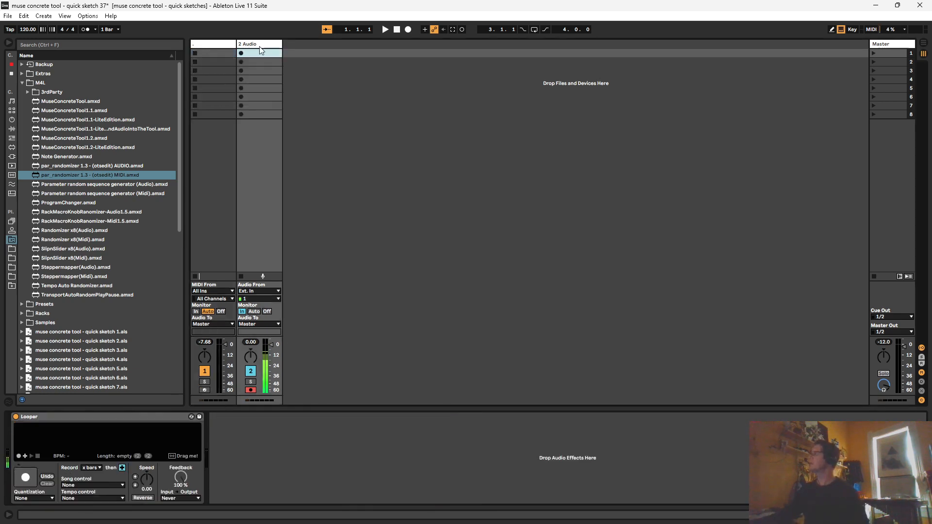
pyautogui.click(25, 478)
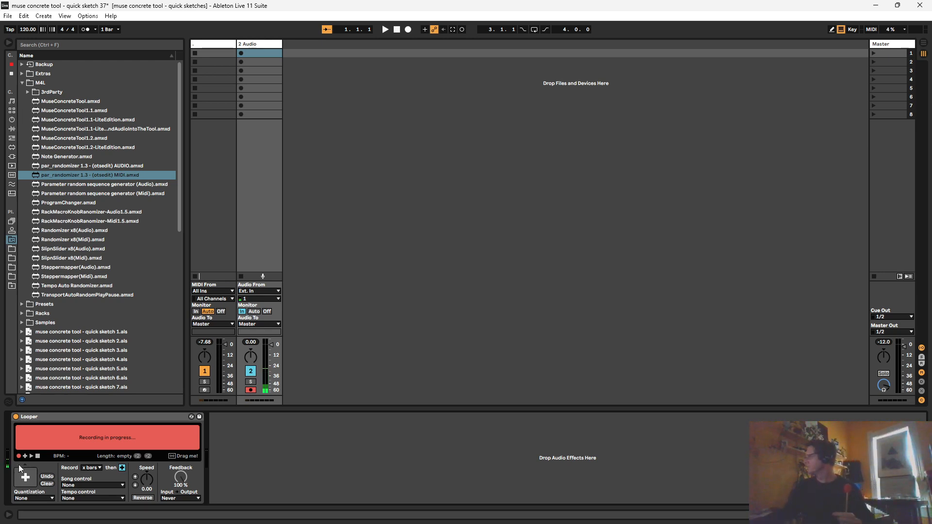
pyautogui.click(30, 456)
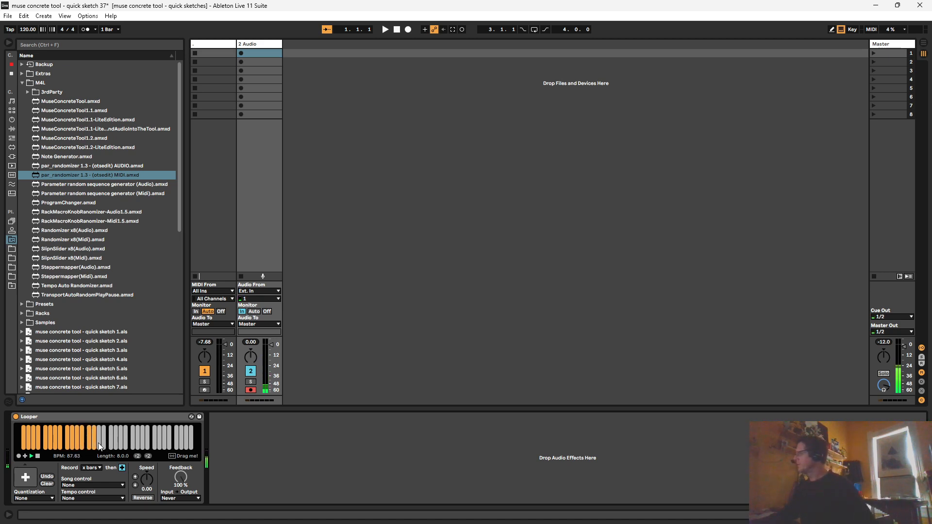
# - Add a new audio track and place the Looper's recorded loop in its first clip slot
pyautogui.hotkey('ctrl', 't')
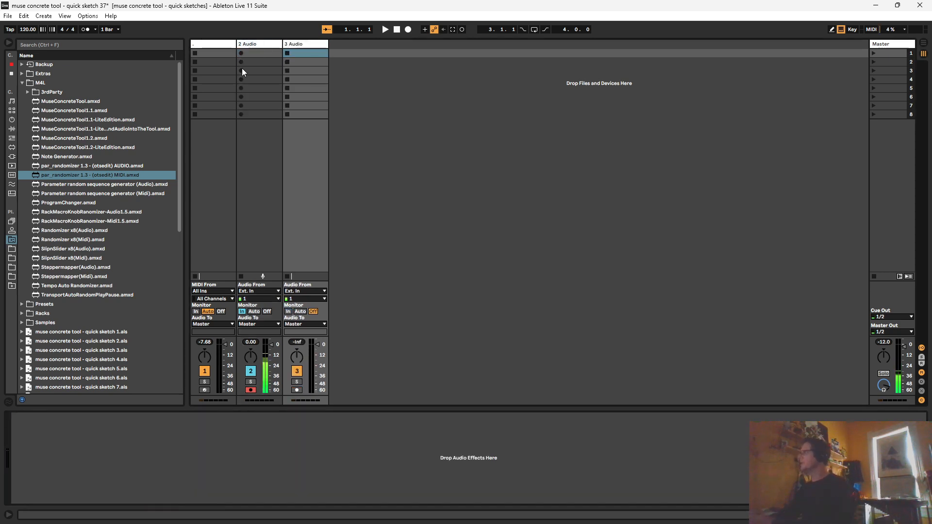
pyautogui.click(251, 55)
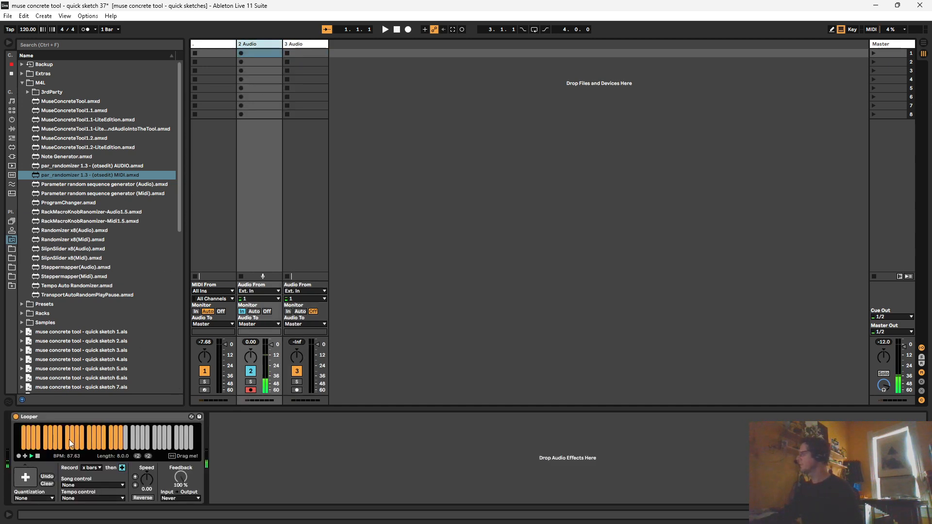
pyautogui.moveTo(69, 439); pyautogui.dragTo(305, 53)
# - Trim the new clip's loop to run from 2.1.3 to 6.4.4 and launch the clip
pyautogui.moveTo(99, 380); pyautogui.dragTo(214, 381)
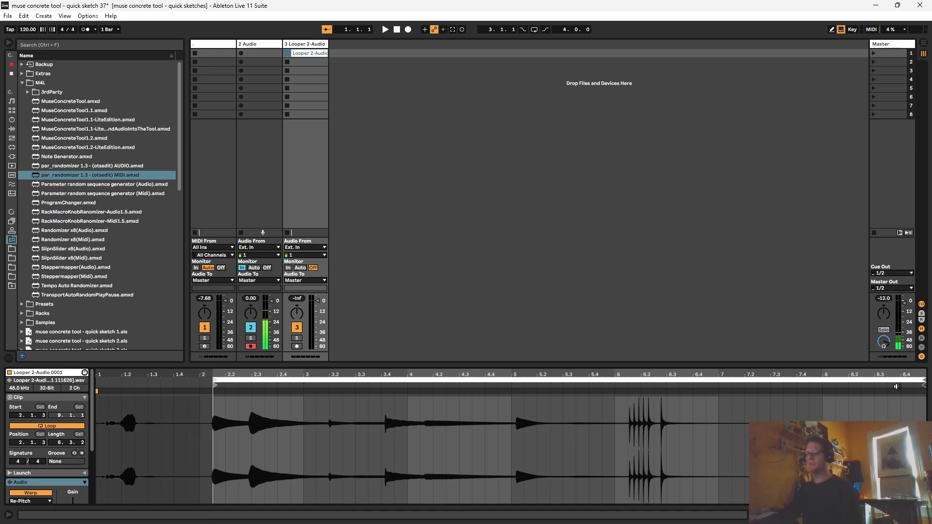
pyautogui.moveTo(924, 384); pyautogui.dragTo(712, 387)
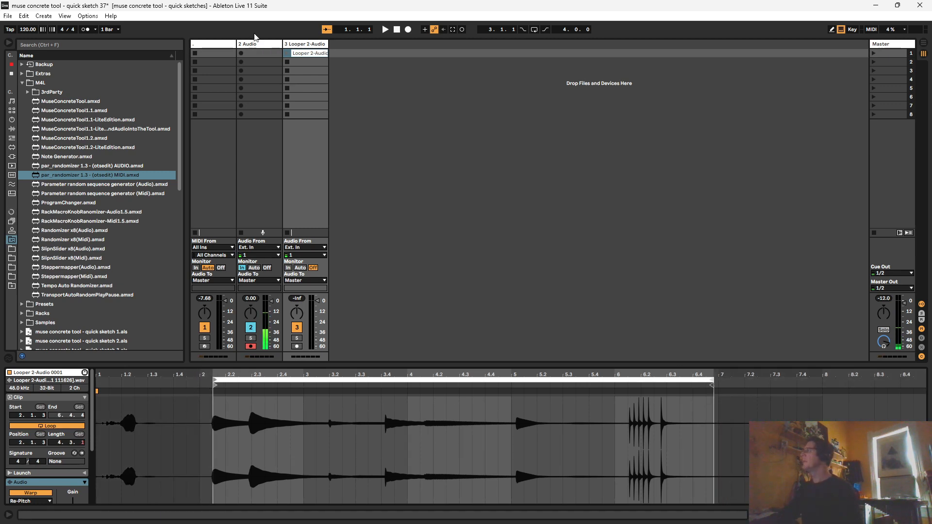
pyautogui.doubleClick(303, 45)
pyautogui.click(286, 54)
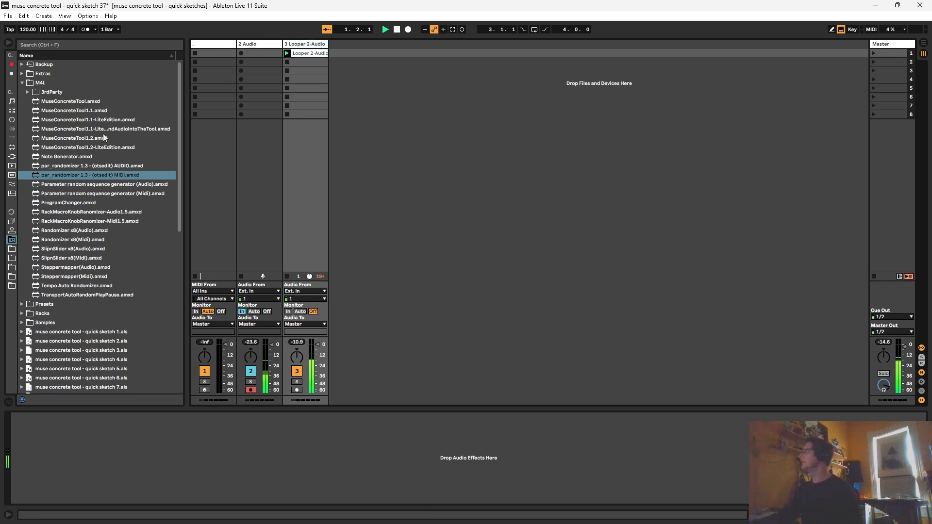
# - Reopen the Looper clip's properties, resize the clip view, and set the warp mode to Tones
pyautogui.click(255, 52)
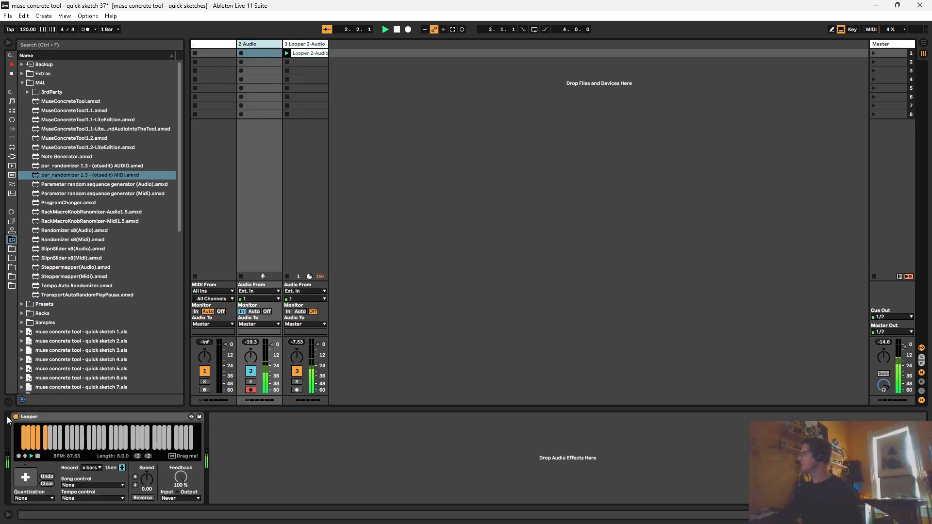
pyautogui.click(298, 57)
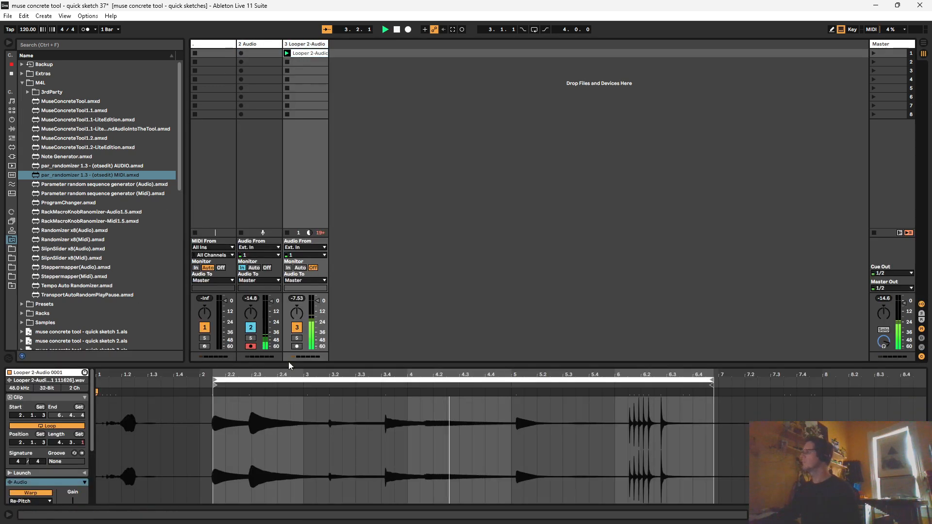
pyautogui.moveTo(288, 409); pyautogui.dragTo(289, 363)
pyautogui.moveTo(54, 363); pyautogui.dragTo(54, 408)
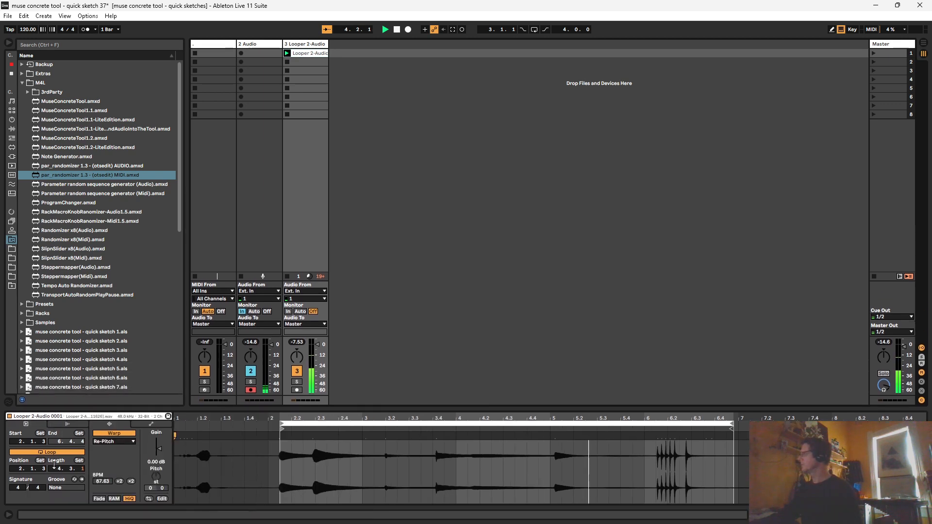
pyautogui.click(133, 442)
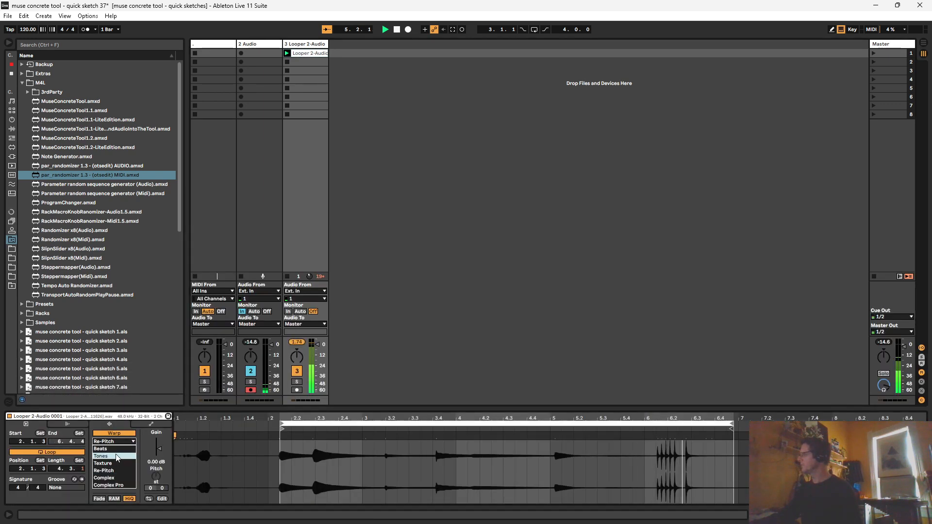
pyautogui.click(128, 456)
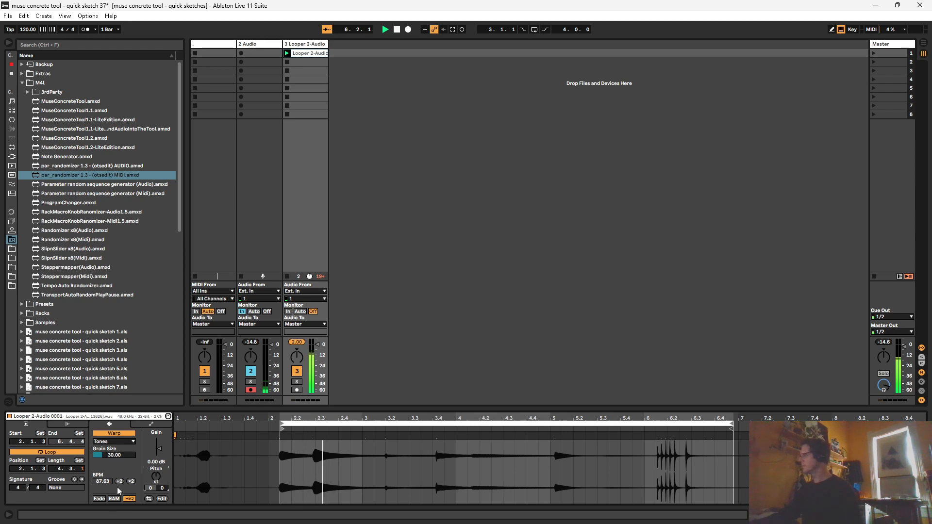
# - Warp the clip at 120.00 BPM from its beginning, deactivate the 2 Audio track, and show the Looper clip track's devices
pyautogui.rightClick(176, 436)
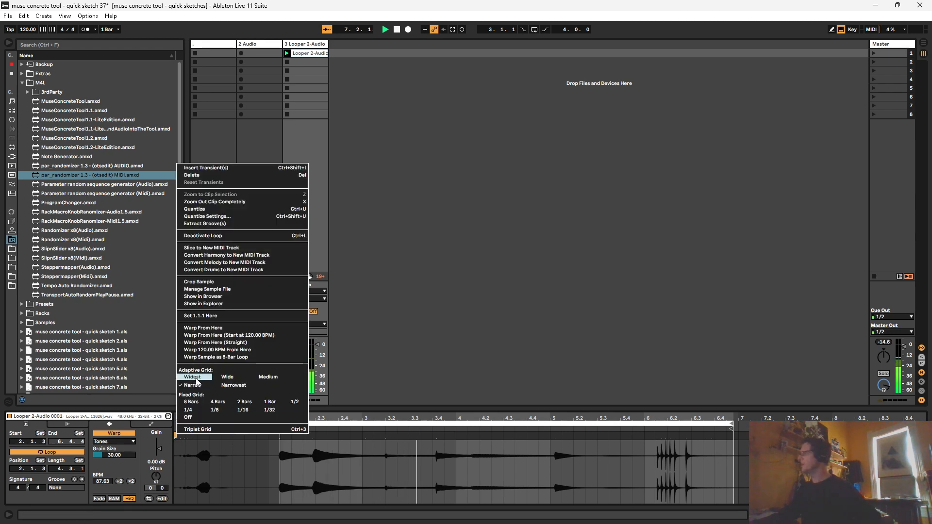
pyautogui.click(194, 349)
pyautogui.click(249, 372)
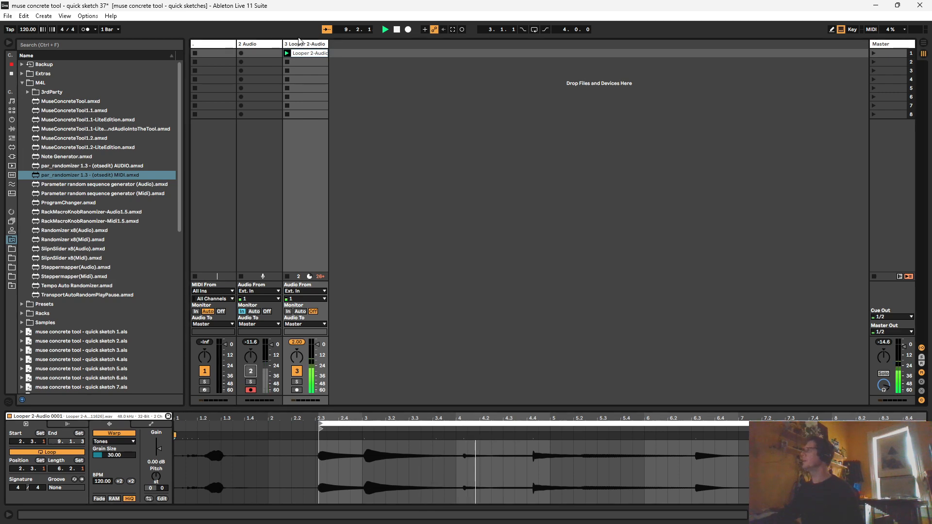
pyautogui.hotkey('shift', 'Tab')
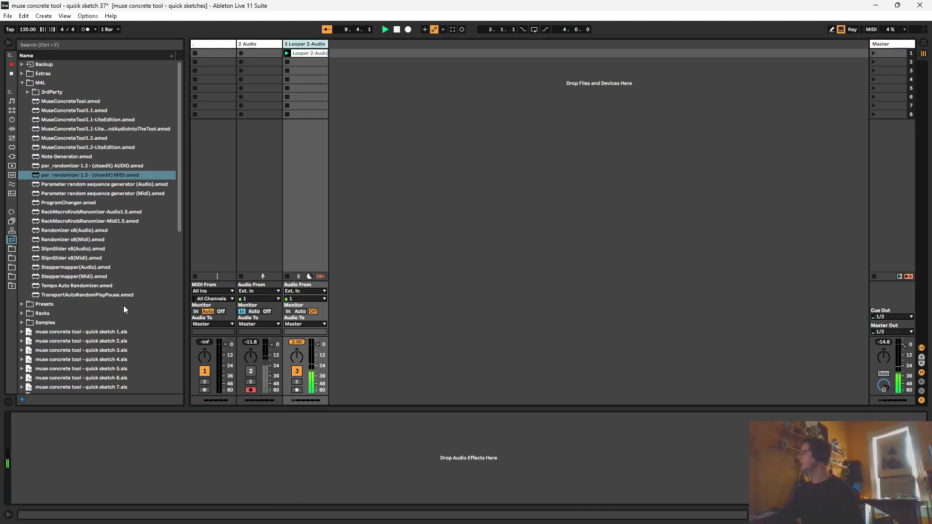
# - Add the KTGranulator.64 plug-in to the Looper clip track and move its open window clear of the browser
pyautogui.click(13, 156)
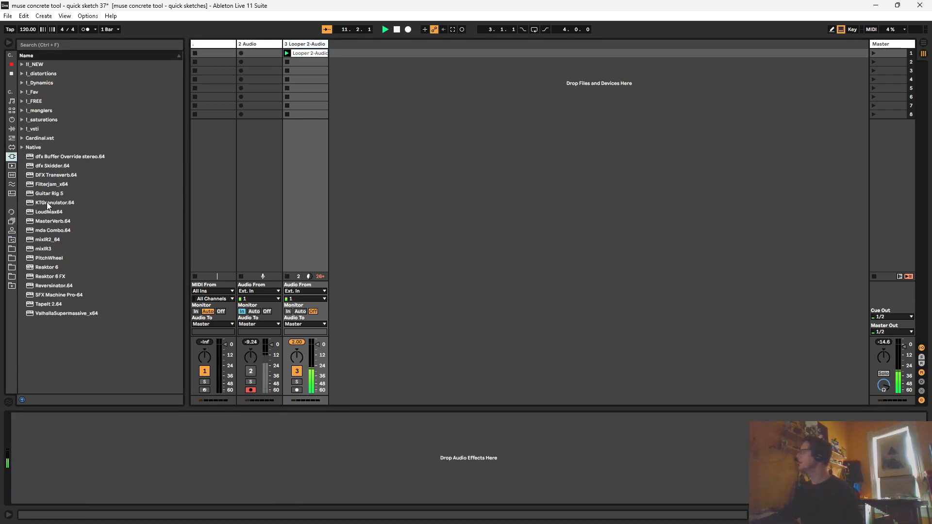
pyautogui.moveTo(47, 202); pyautogui.dragTo(106, 472)
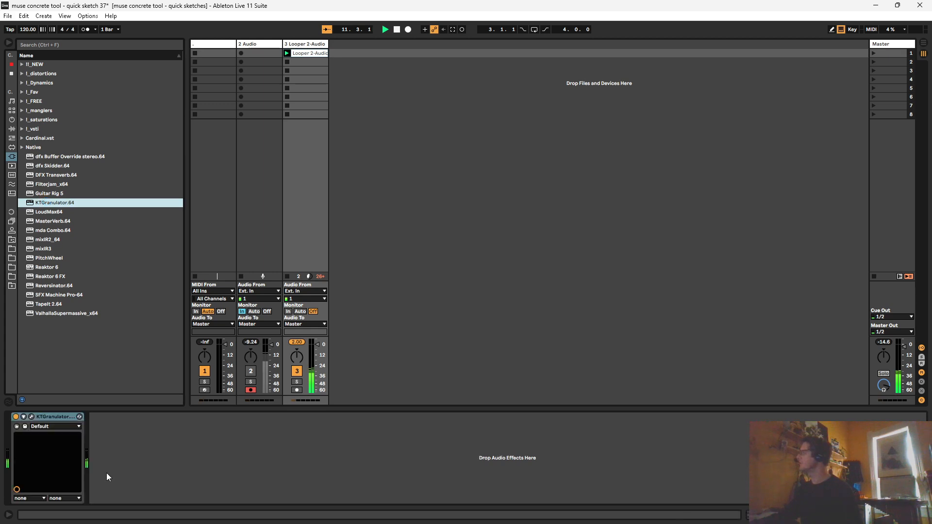
pyautogui.click(30, 418)
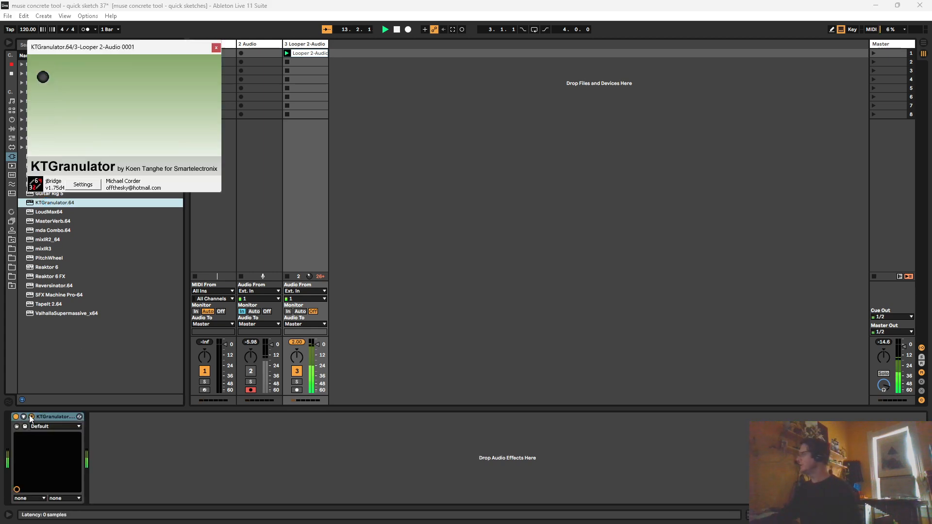
pyautogui.moveTo(125, 50); pyautogui.dragTo(393, 157)
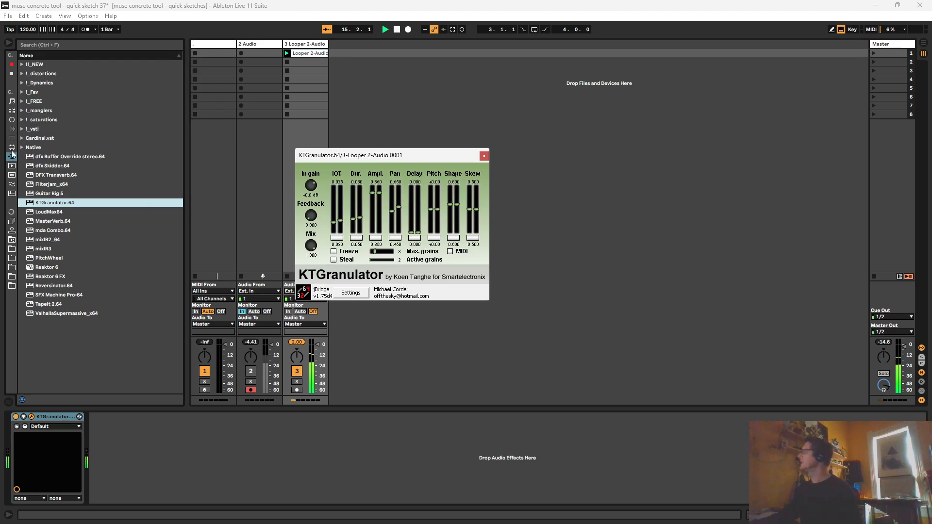
# - Insert the par_randomizer 1.3 - (otsedit) AUDIO device from the M4L folder before KTGranulator
pyautogui.click(12, 240)
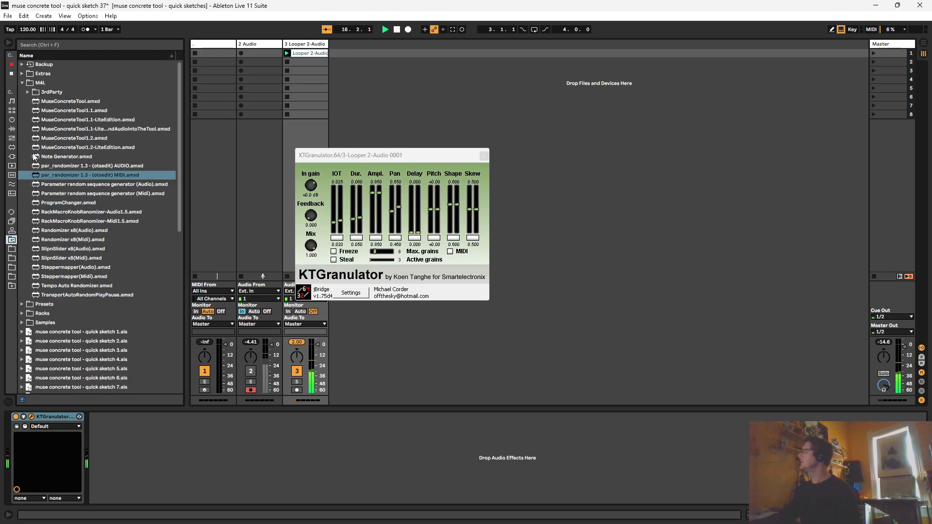
pyautogui.click(23, 83)
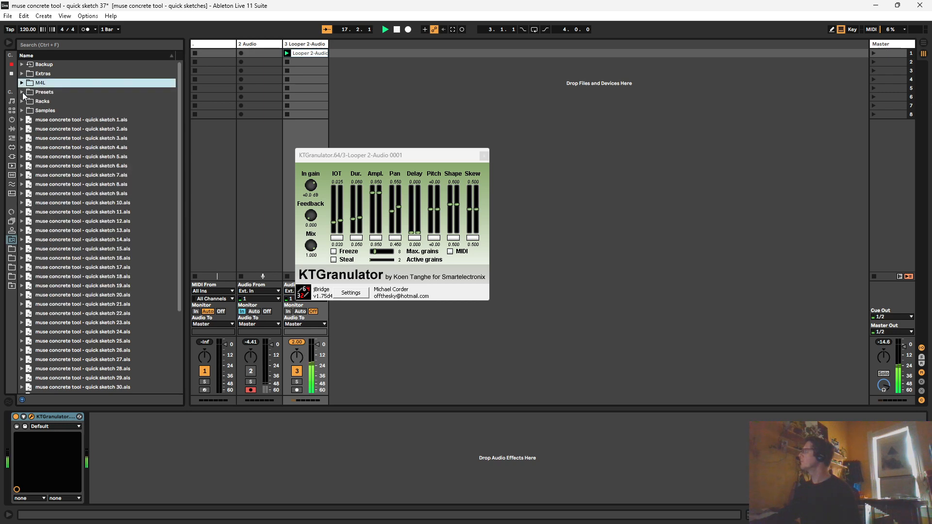
pyautogui.click(22, 84)
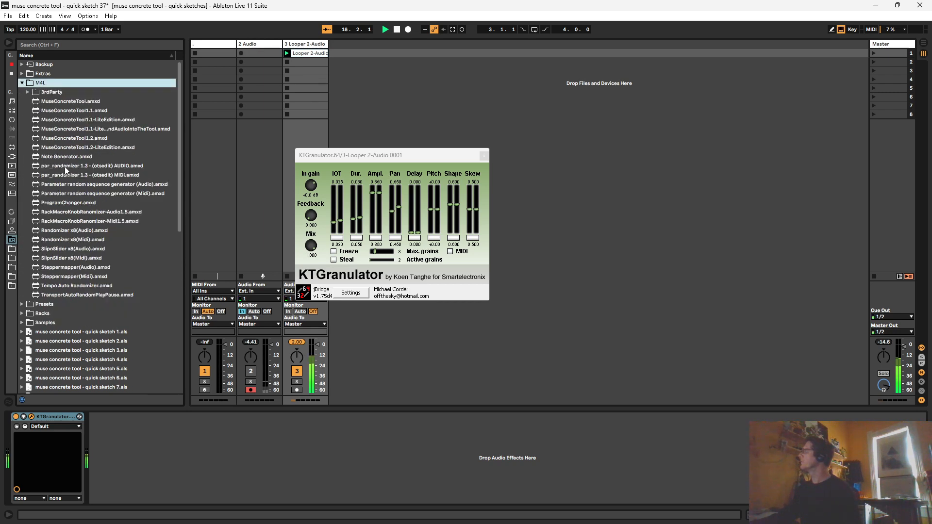
pyautogui.moveTo(65, 165); pyautogui.dragTo(29, 450)
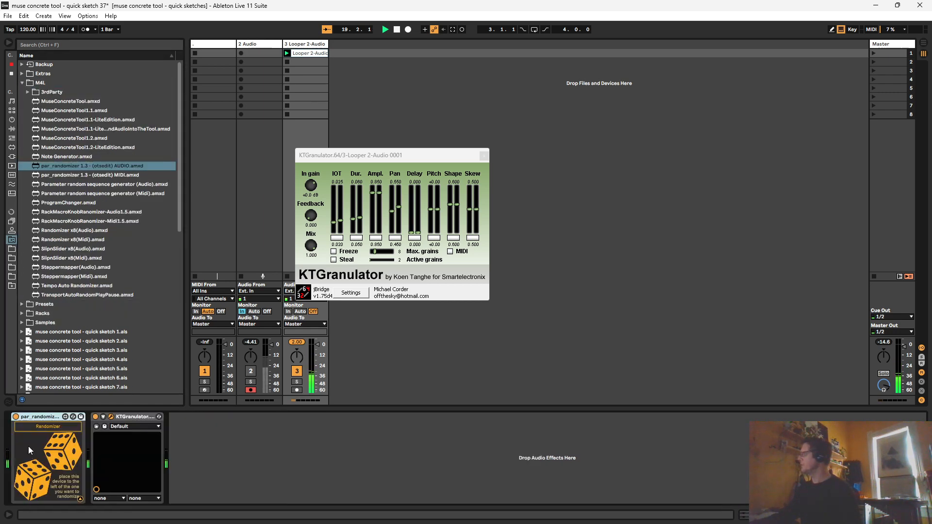
# - Randomize the KTGranulator parameters twice and close the plug-in window
pyautogui.click(49, 456)
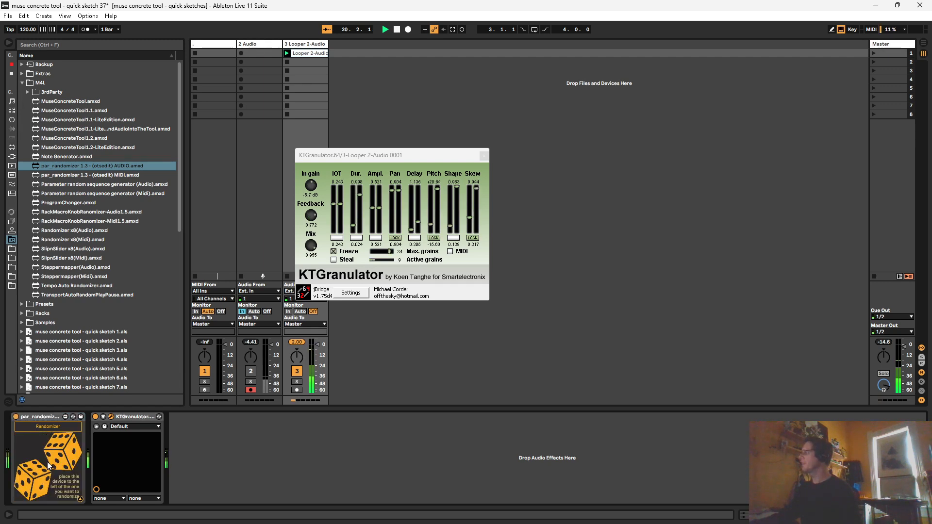
pyautogui.click(48, 466)
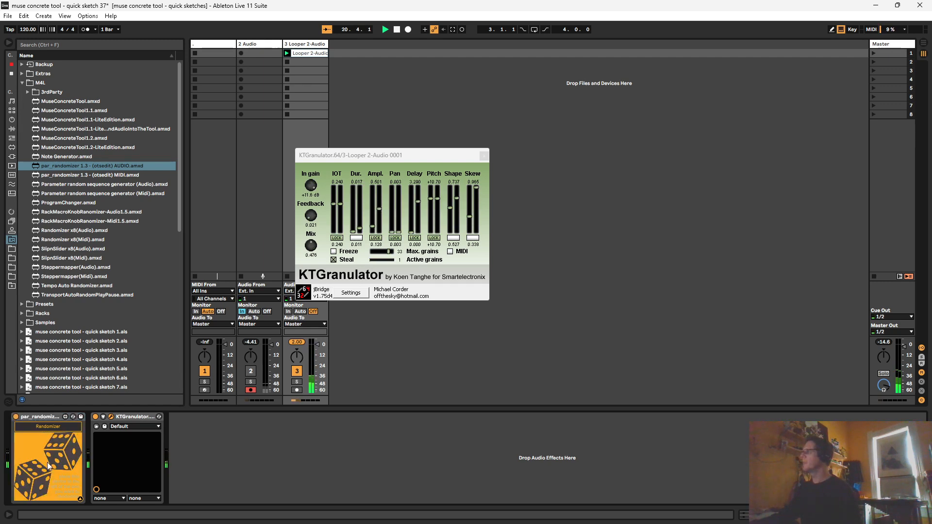
pyautogui.click(485, 156)
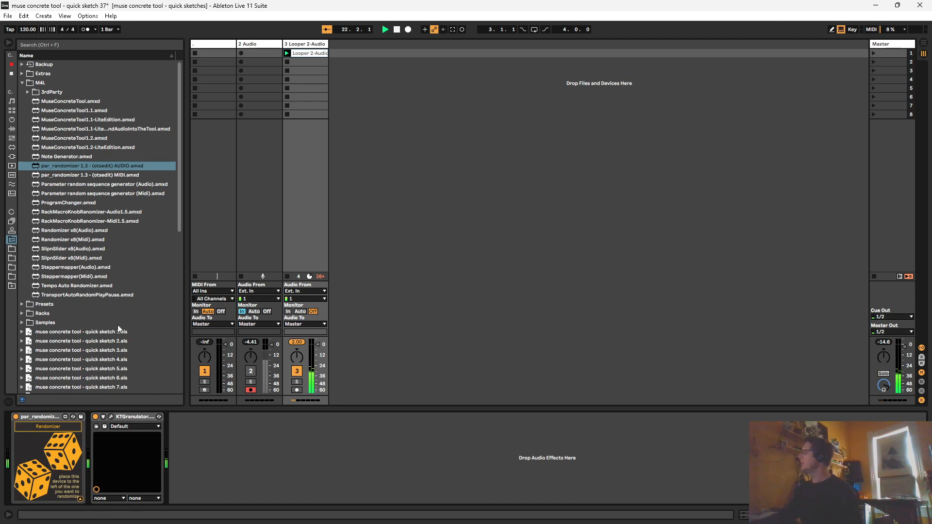
# - Insert an LFO between the randomizer and KTGranulator and map its Square wave to the randomizer's trigger
pyautogui.click(11, 75)
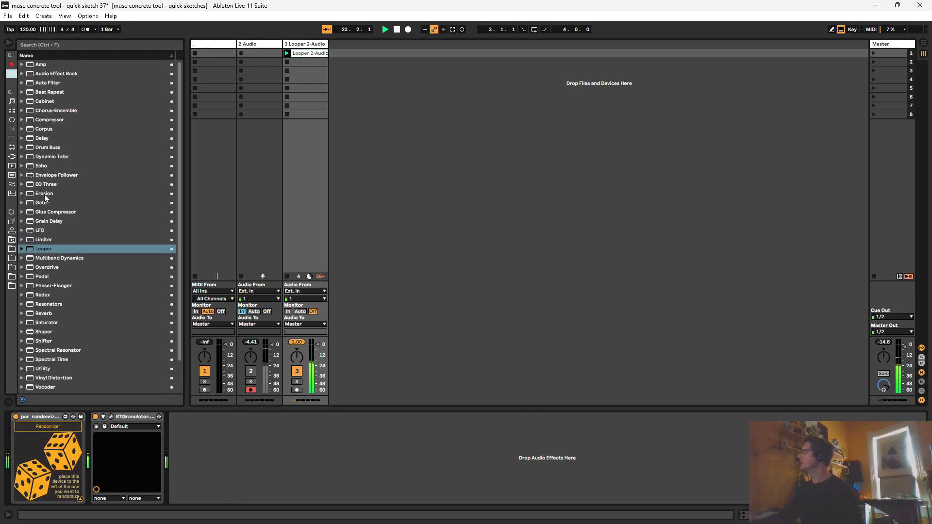
pyautogui.moveTo(38, 230)
pyautogui.mouseDown()
pyautogui.moveTo(72, 390)
pyautogui.moveTo(86, 435)
pyautogui.moveTo(95, 437)
pyautogui.mouseUp()
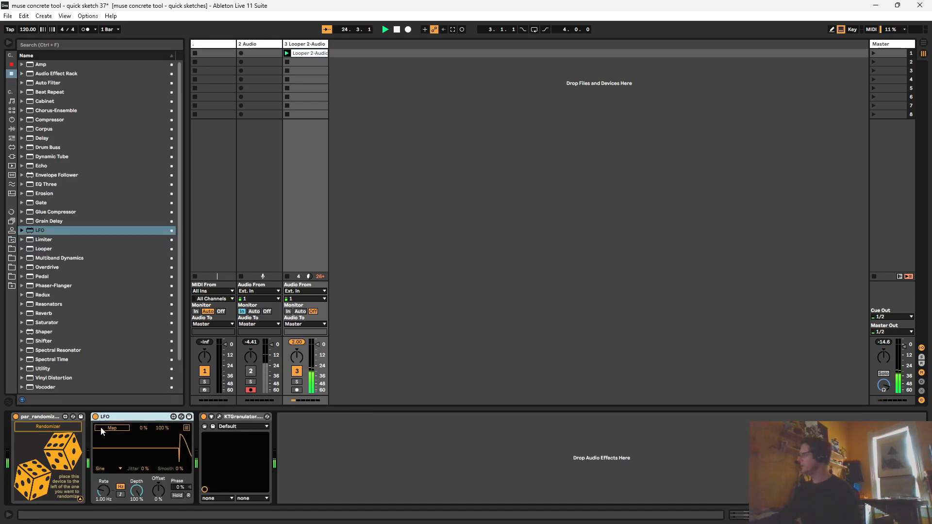
pyautogui.click(107, 472)
pyautogui.click(104, 481)
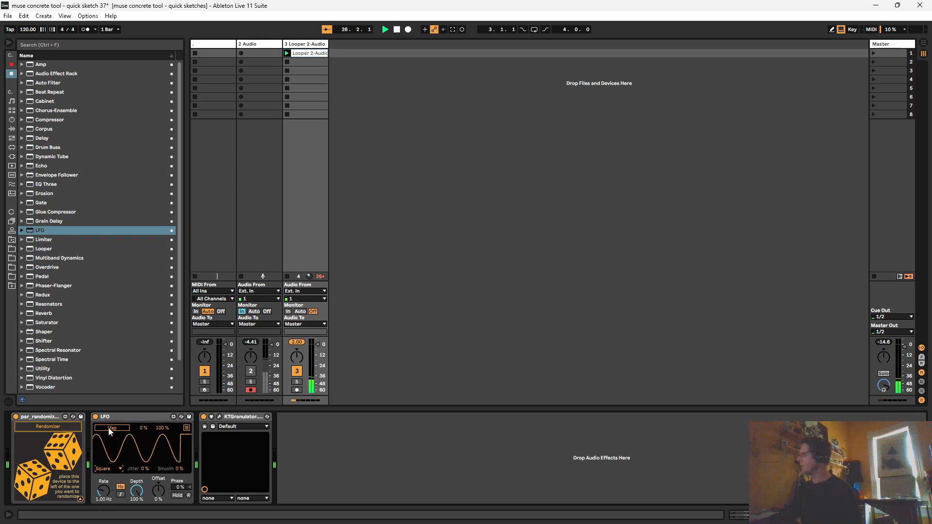
pyautogui.click(111, 428)
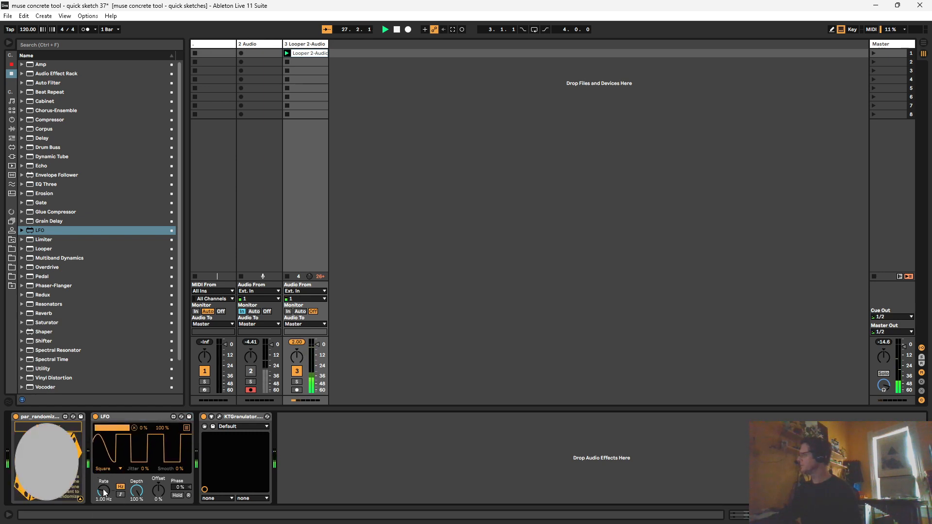
# - Open the KTGranulator window, group the plug-in into an Audio Effect Rack, and show the rack's macros
pyautogui.click(218, 416)
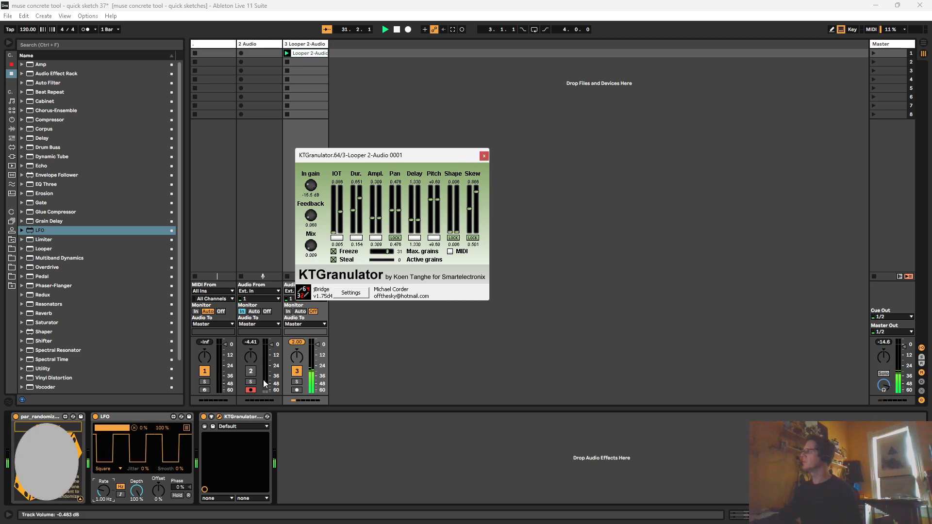
pyautogui.click(243, 417)
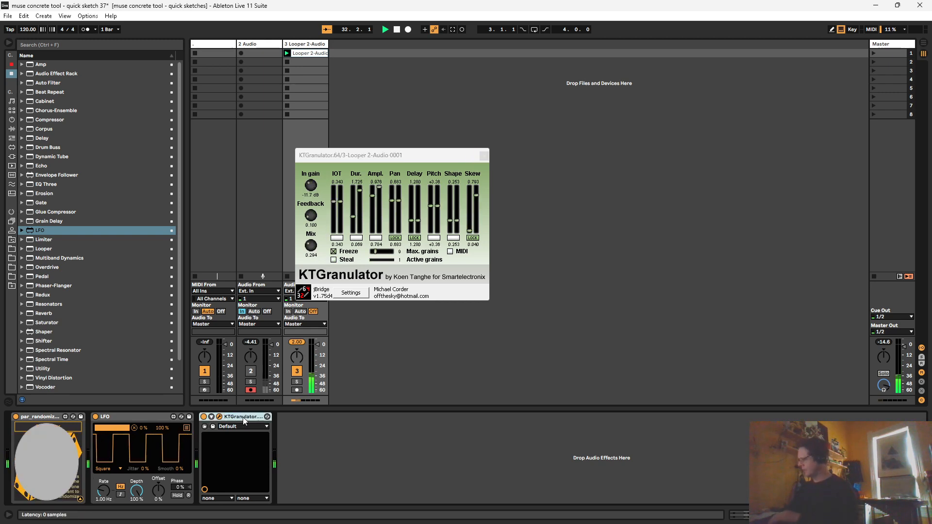
pyautogui.hotkey('ctrl', 'g')
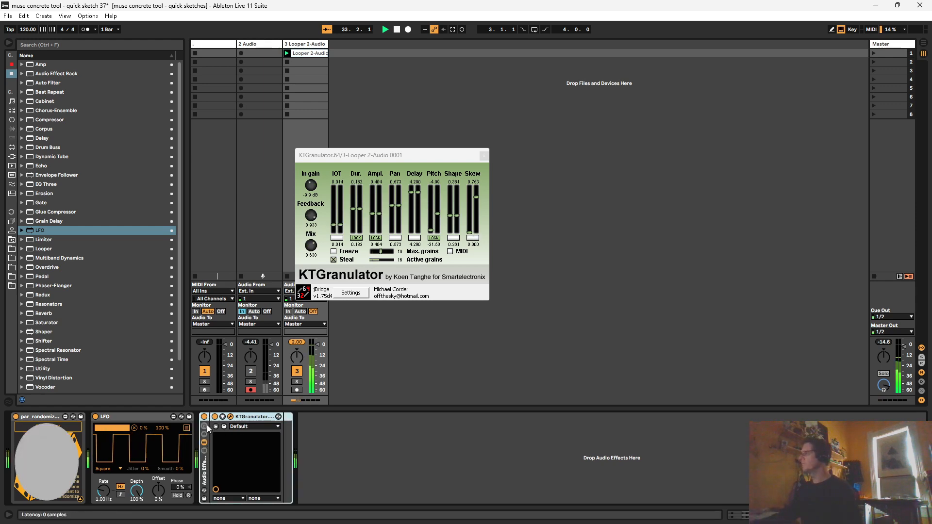
pyautogui.click(204, 425)
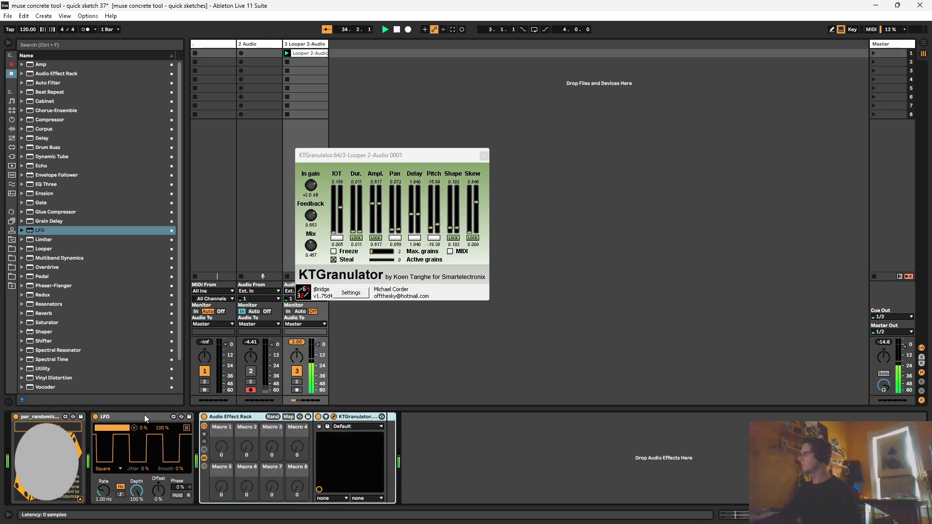
# - Move par_randomizer into the Audio Effect Rack, directly before KTGranulator
pyautogui.click(41, 417)
pyautogui.click(235, 416)
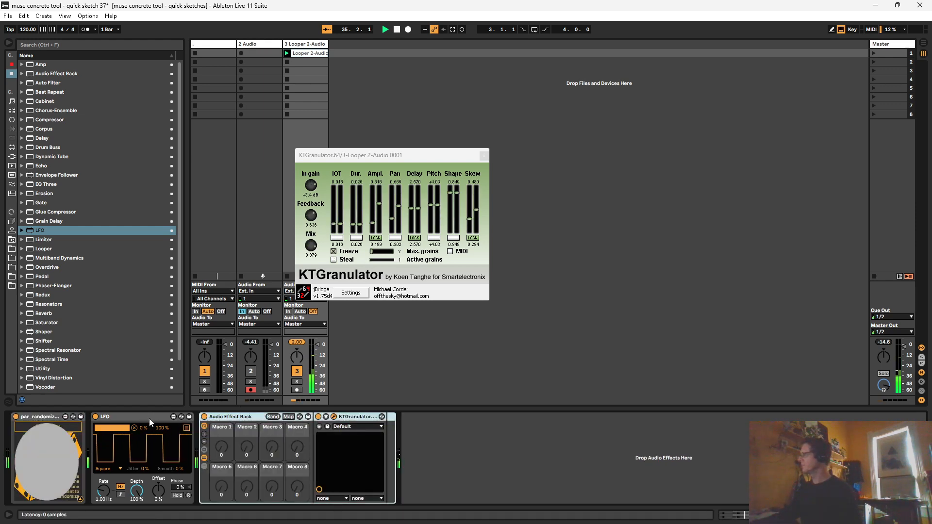
pyautogui.moveTo(38, 416); pyautogui.dragTo(313, 430)
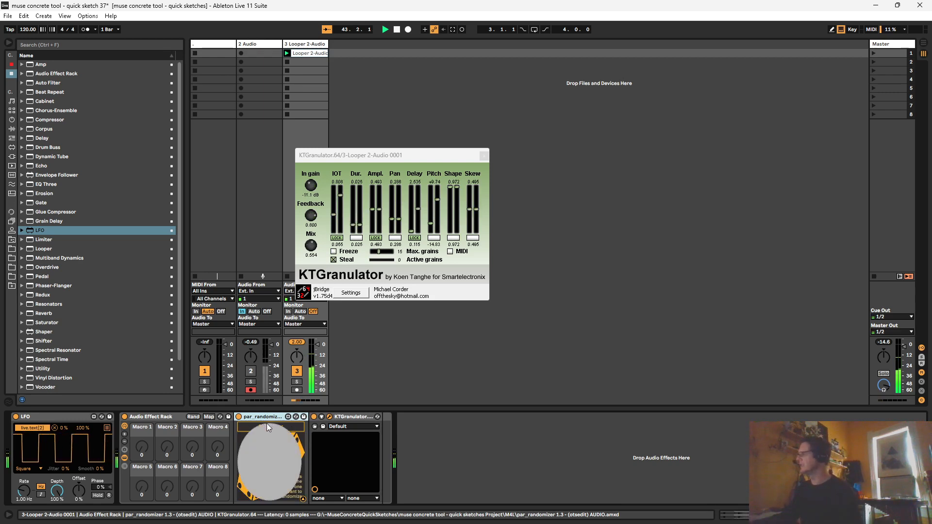
# - Map KTGranulator's Mix parameter to the rack's first macro and set that macro to 127
pyautogui.click(321, 417)
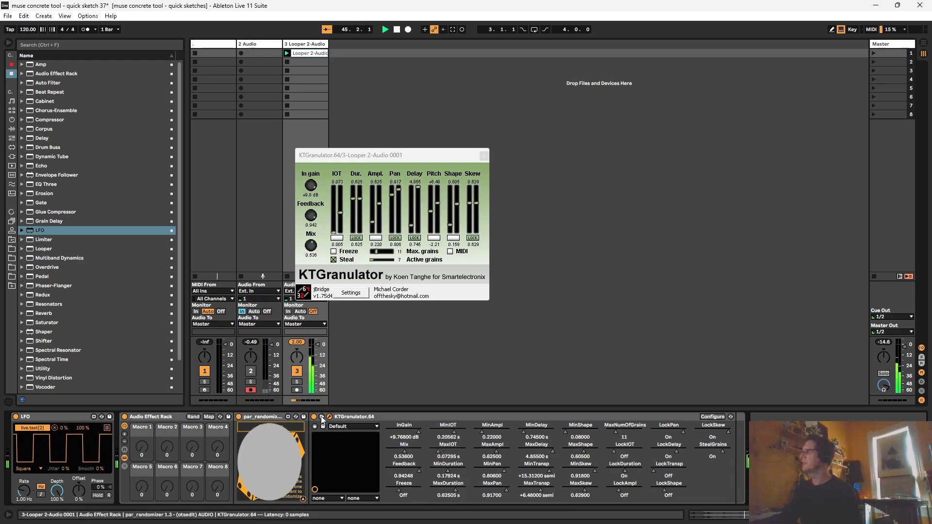
pyautogui.click(321, 416)
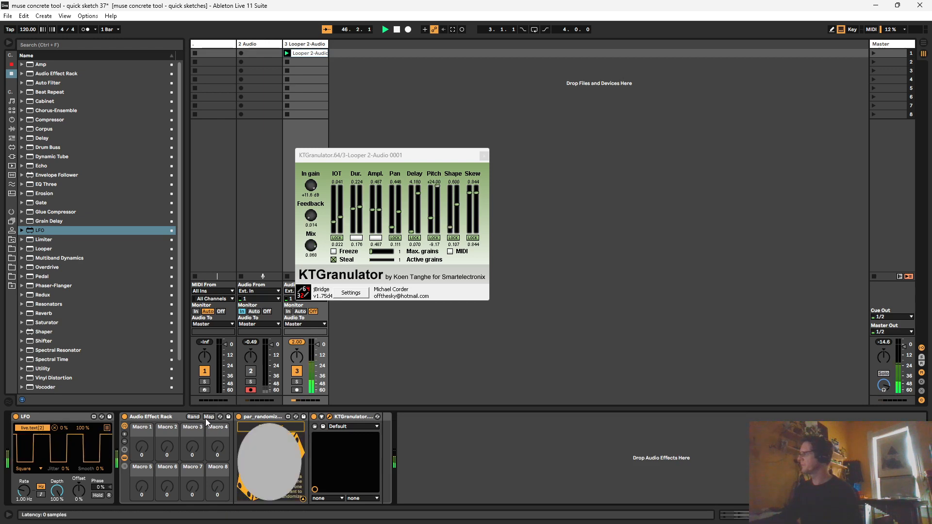
pyautogui.click(322, 417)
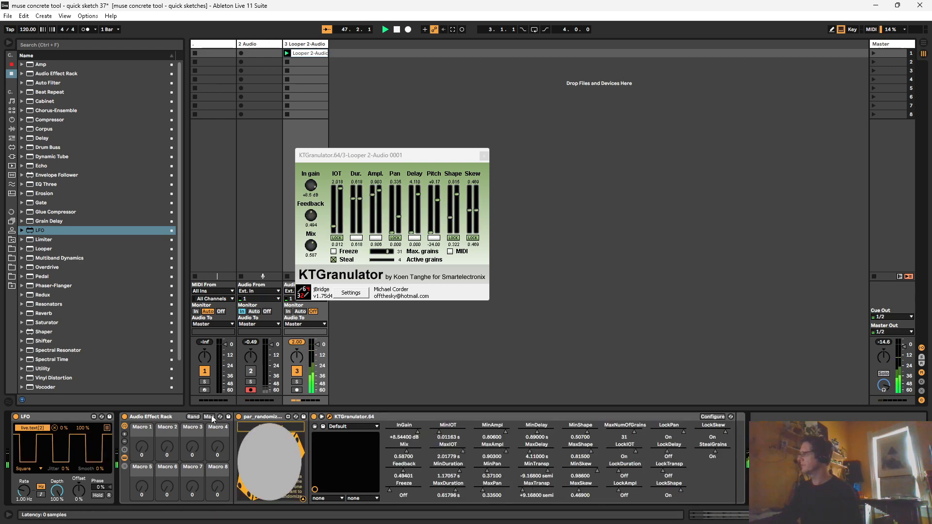
pyautogui.click(210, 417)
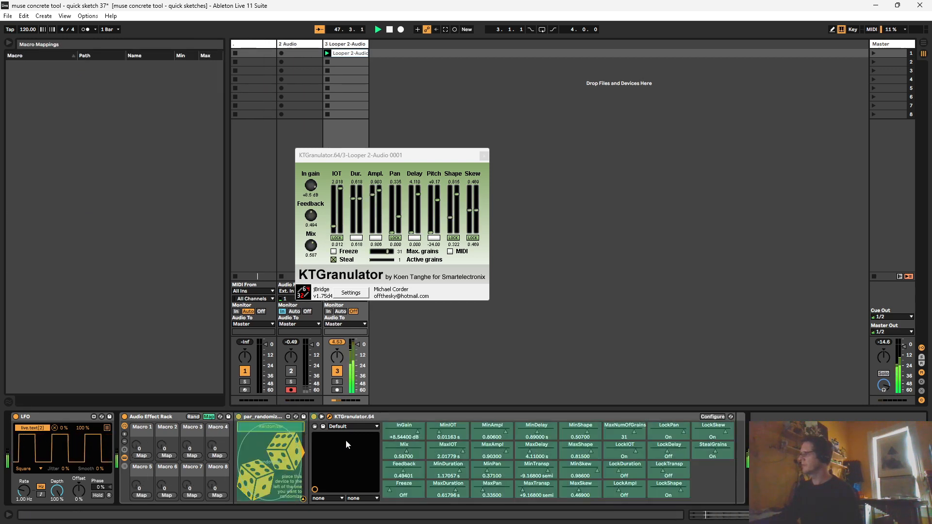
pyautogui.click(141, 455)
pyautogui.click(209, 416)
pyautogui.moveTo(142, 447); pyautogui.dragTo(150, 391)
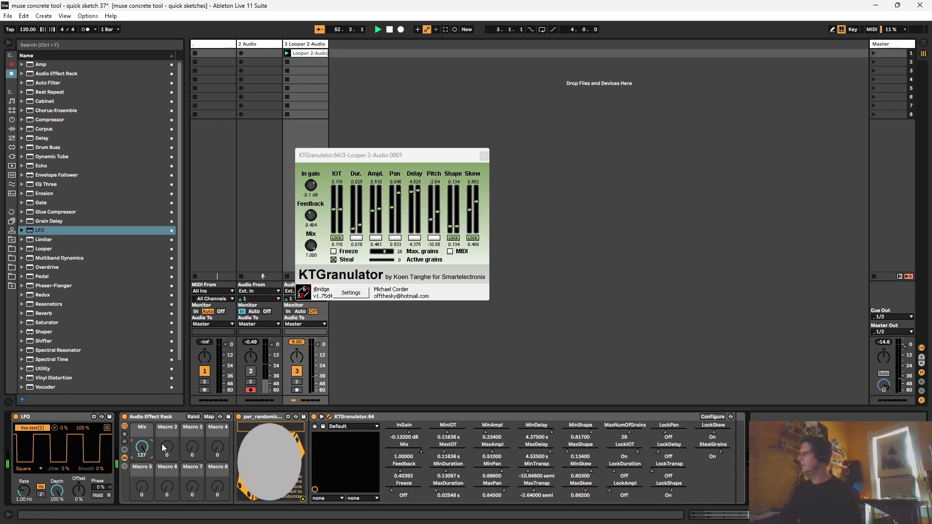
# - Hide the rack's devices, lower the Mix macro to 97 and return it to 127
pyautogui.moveTo(144, 447)
pyautogui.mouseDown()
pyautogui.moveTo(151, 494)
pyautogui.moveTo(155, 439)
pyautogui.mouseUp()
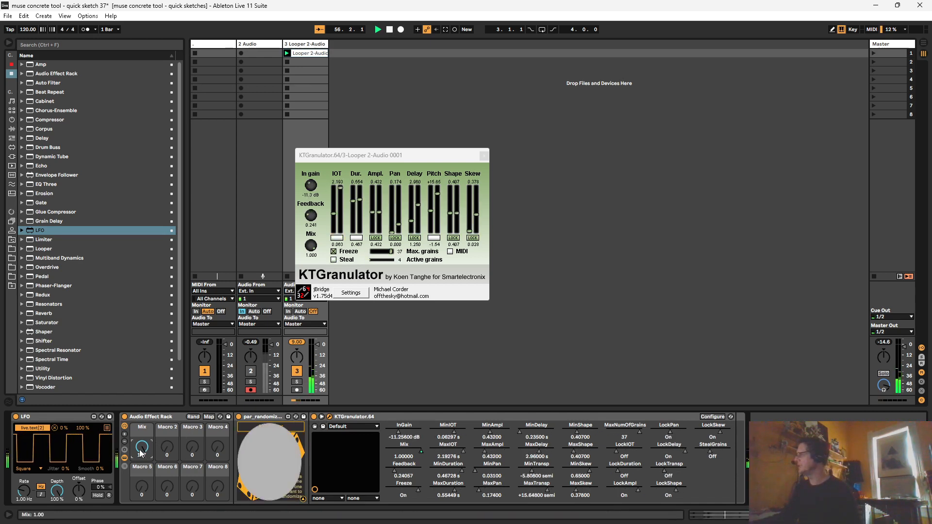
pyautogui.click(125, 457)
pyautogui.moveTo(139, 449); pyautogui.dragTo(141, 463)
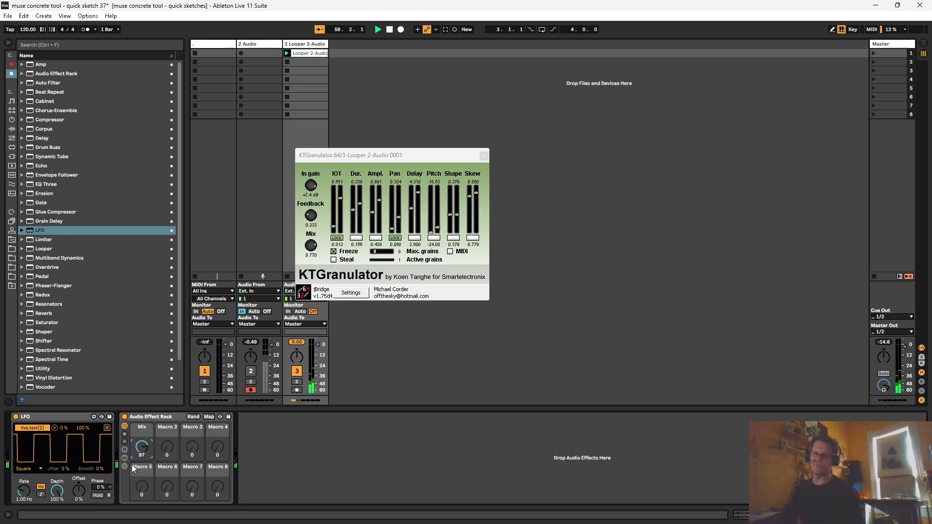
pyautogui.click(149, 418)
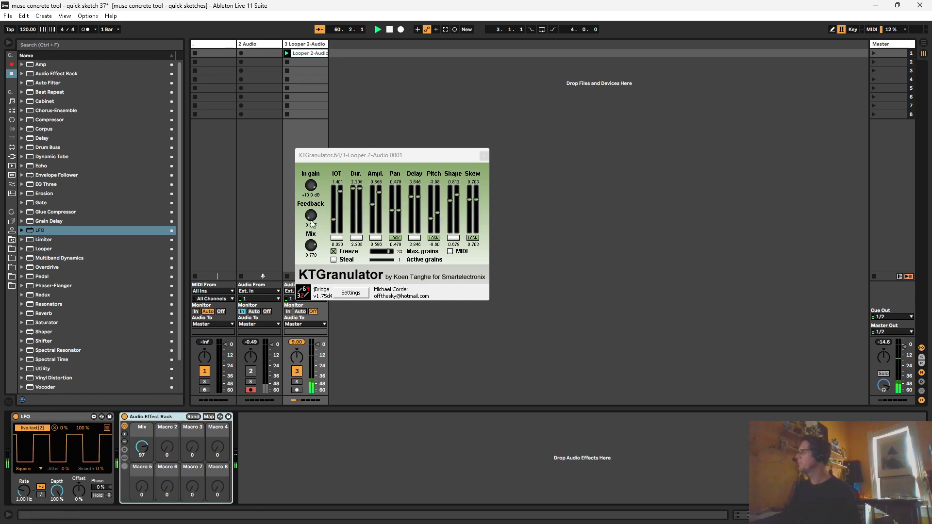
pyautogui.moveTo(132, 435); pyautogui.dragTo(142, 398)
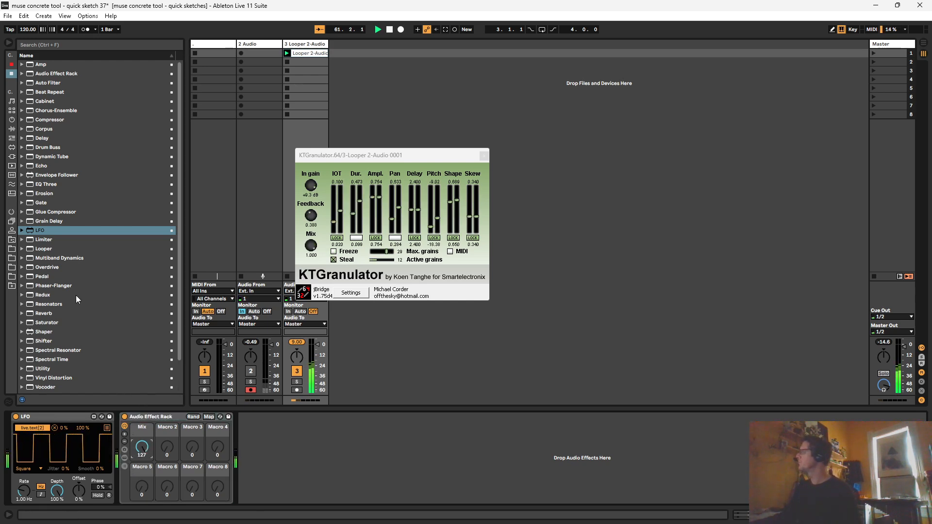
# - Duplicate the Looper clip track with its clip playing and set the copied rack's Mix macro to 49
pyautogui.click(311, 45)
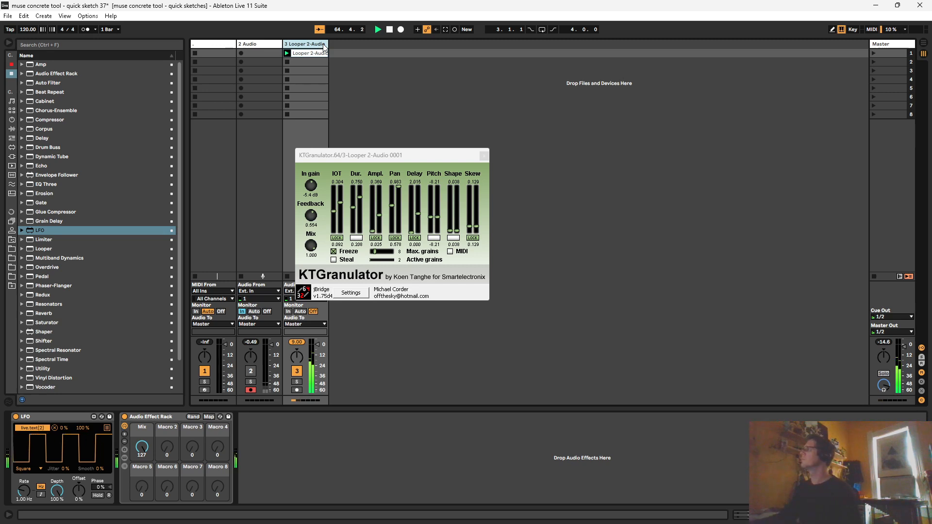
pyautogui.hotkey('ctrl', 'd')
pyautogui.click(342, 53)
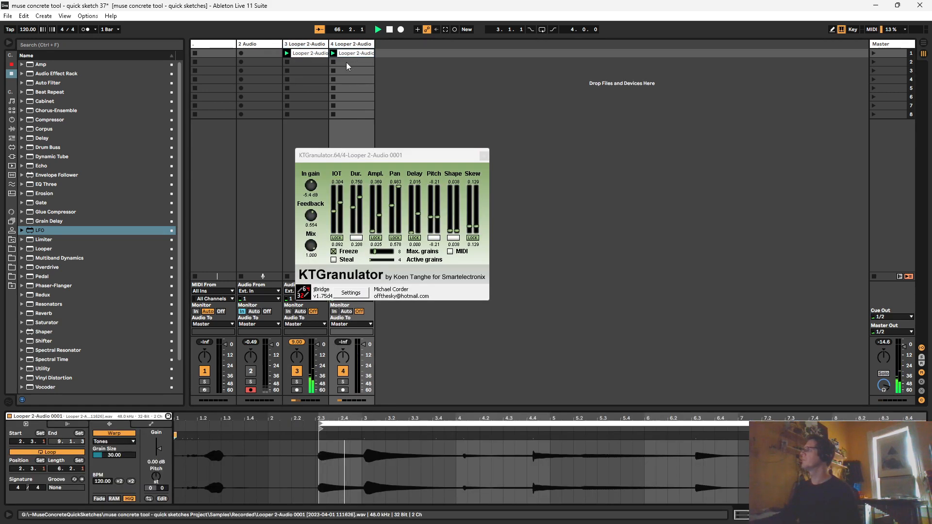
pyautogui.doubleClick(348, 44)
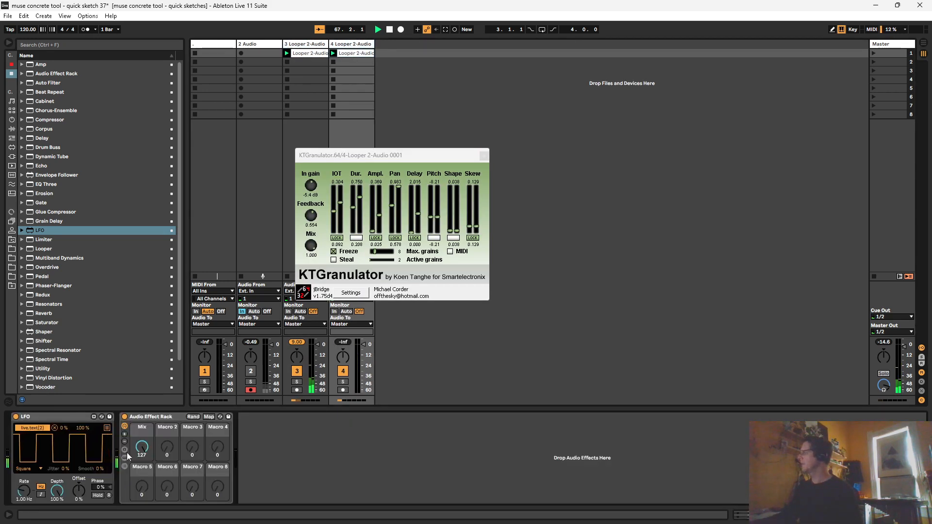
pyautogui.moveTo(141, 446); pyautogui.dragTo(135, 484)
# - Insert a new MIDI track after the duplicated Looper clip track
pyautogui.click(347, 44)
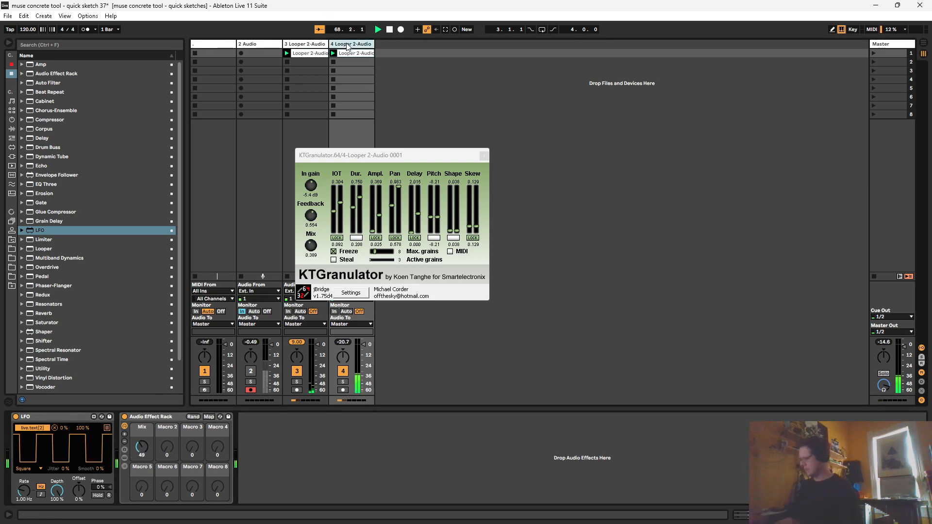
pyautogui.hotkey('ctrl', 'shift', 't')
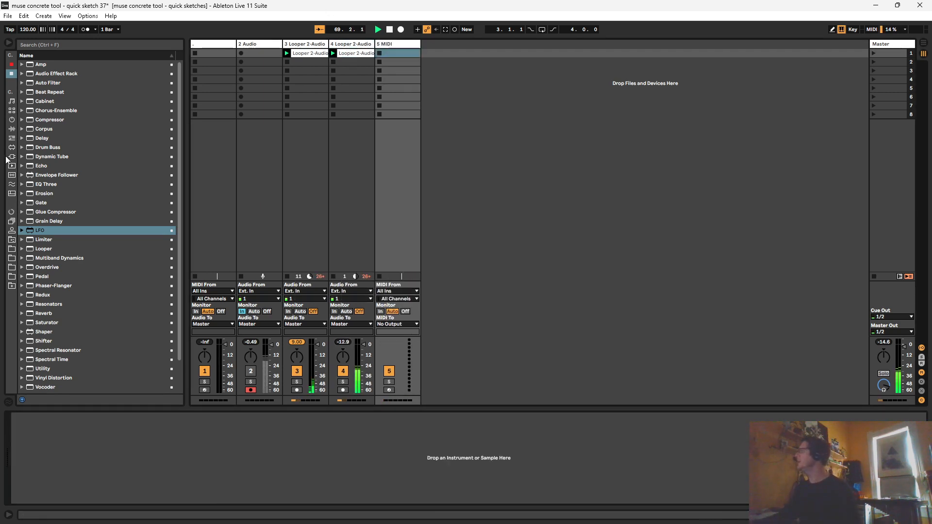
# - Load MuseConcreteTool1.2.amxd from the M4L project folder onto the new MIDI track
pyautogui.click(8, 157)
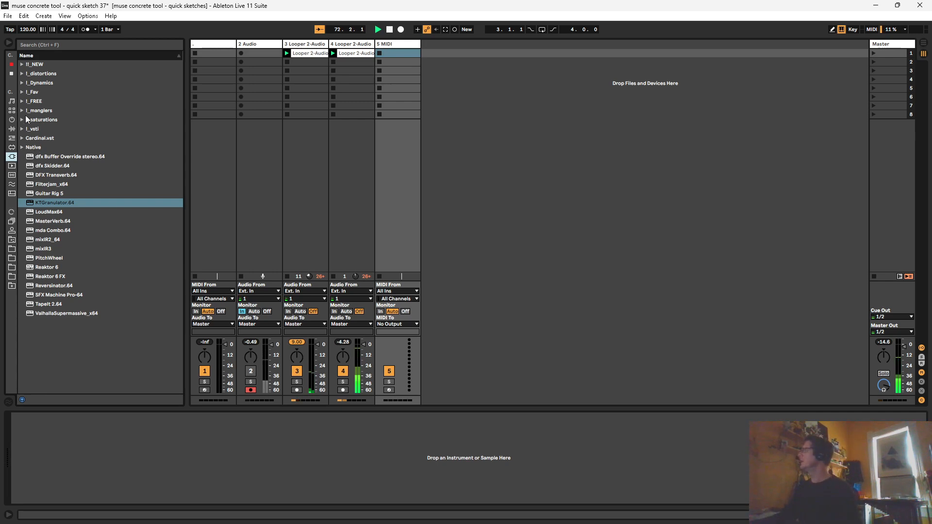
pyautogui.click(11, 239)
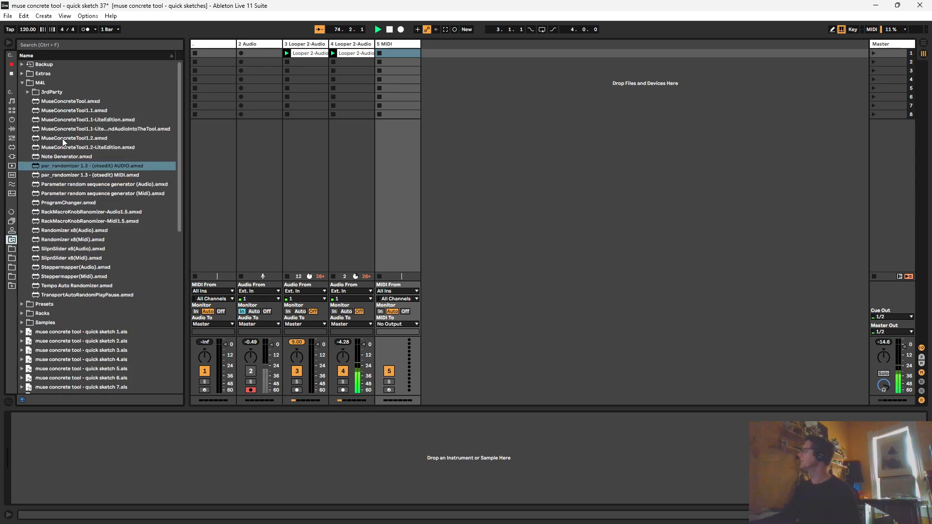
pyautogui.moveTo(63, 138); pyautogui.dragTo(409, 85)
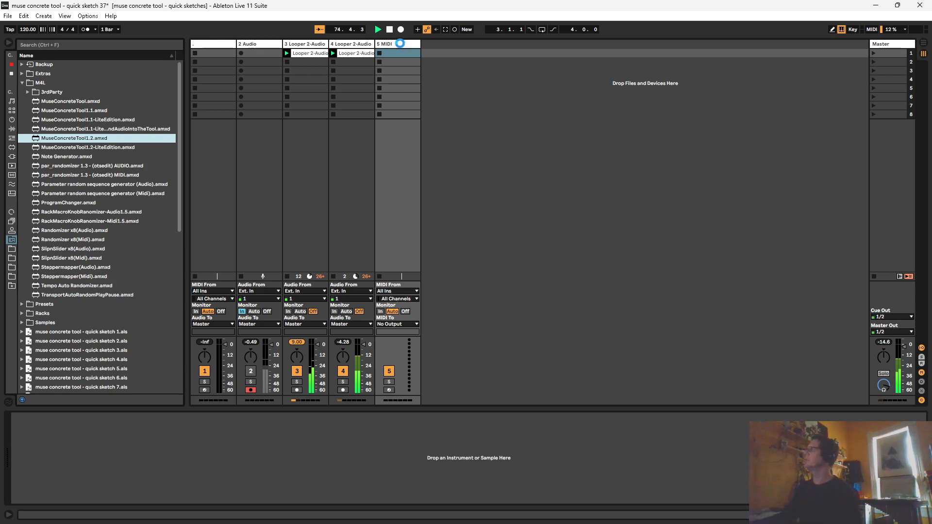
# - Load the Looper clip into the tool's first sample slot, select about 17.5% to 34.5% of it and set its note generator to G3
pyautogui.moveTo(391, 23); pyautogui.dragTo(789, 74)
pyautogui.moveTo(521, 104); pyautogui.dragTo(526, 104)
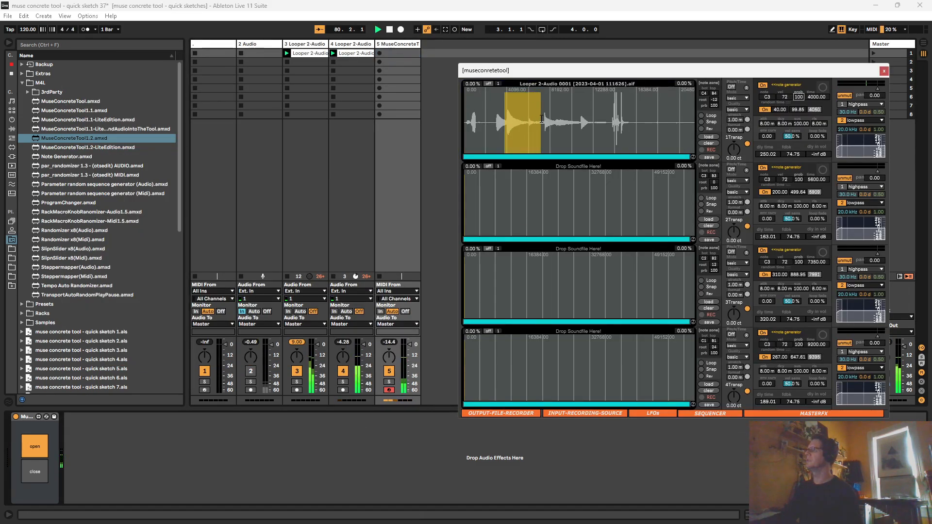
pyautogui.click(766, 97)
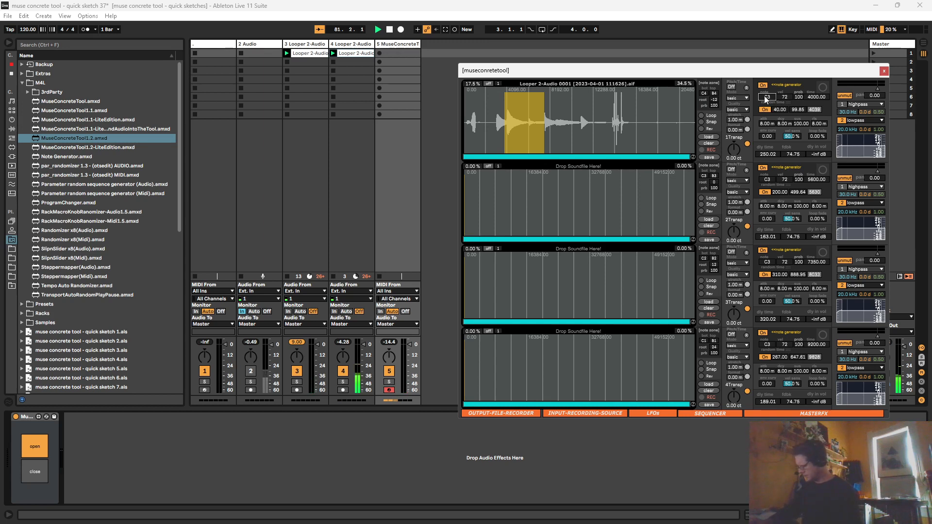
pyautogui.write('c3')
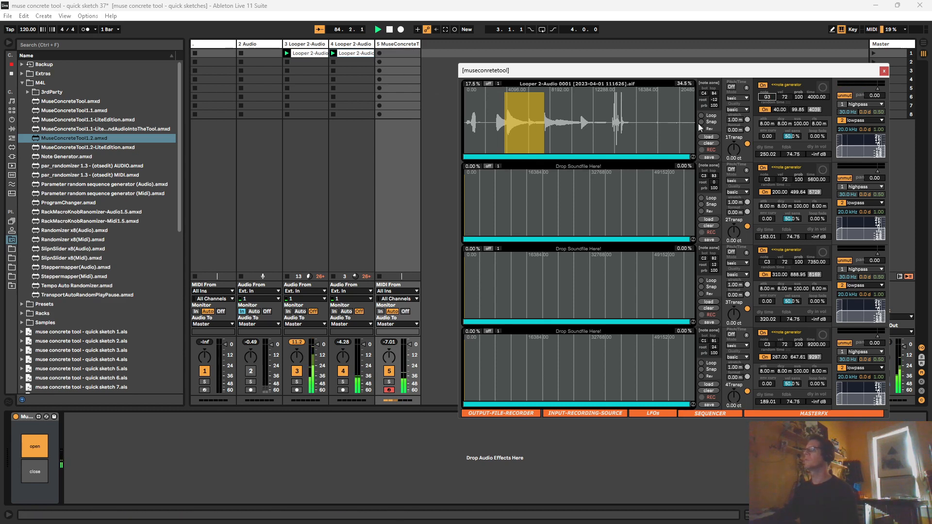
# - Set the duplicated Looper track's volume to about -8 dB, then show its rack's devices and set the Mix macro to 102
pyautogui.click(318, 357)
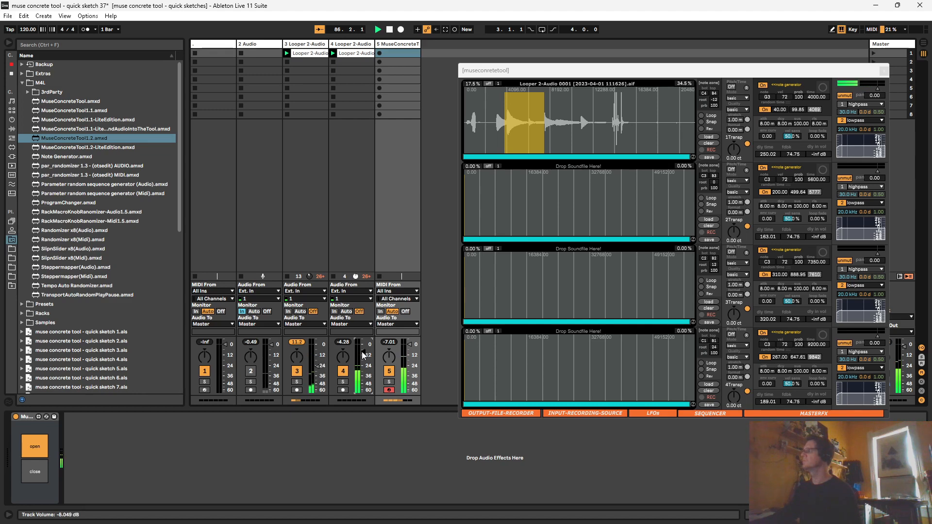
pyautogui.click(352, 45)
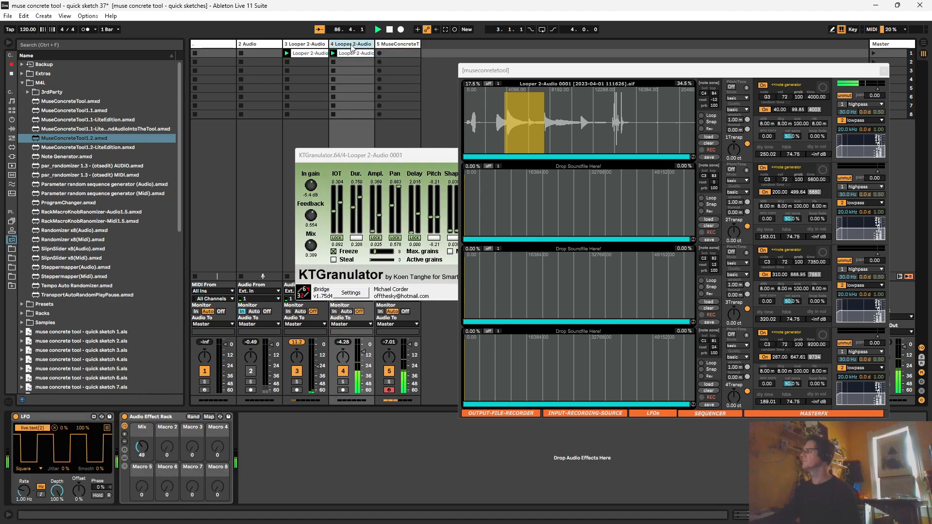
pyautogui.click(123, 467)
pyautogui.click(244, 443)
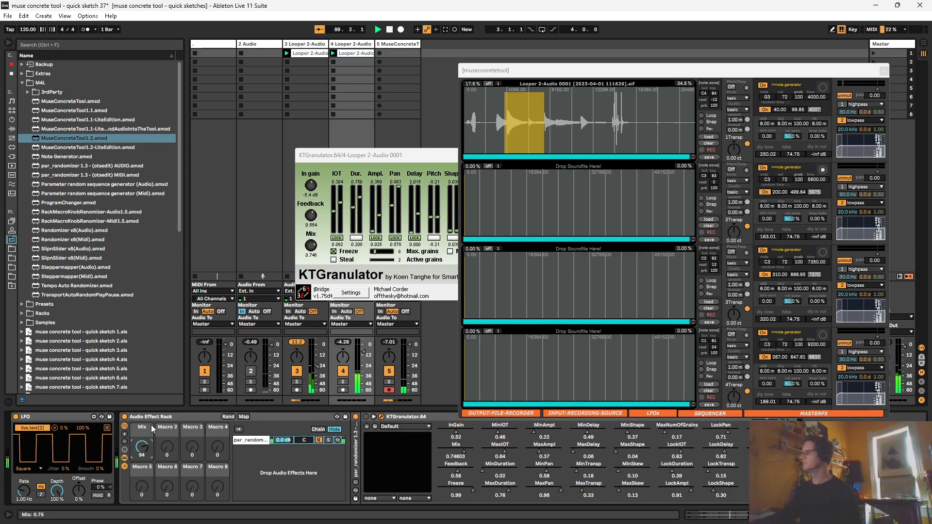
# - Replace the duplicated rack's par_randomizer with a fresh par_randomizer 1.3 - (otsedit) AUDIO placed before KTGranulator
pyautogui.doubleClick(357, 422)
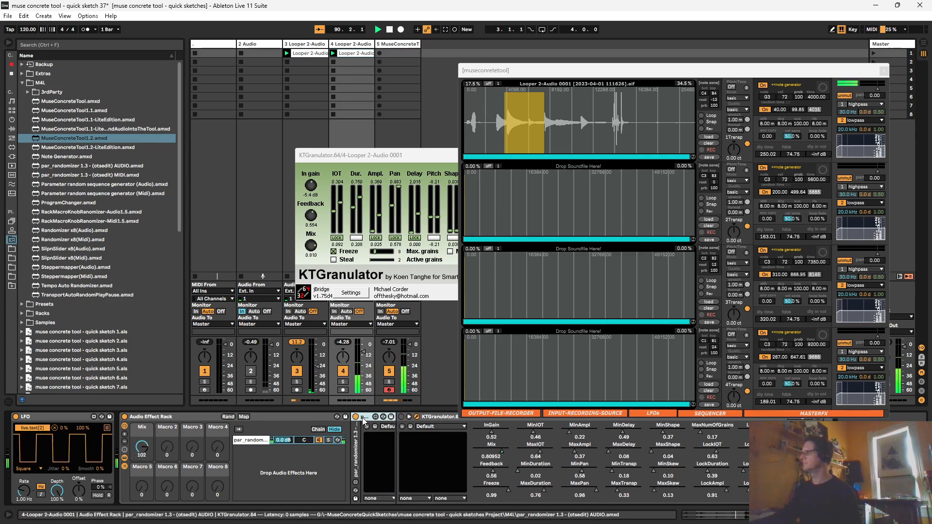
pyautogui.press('Delete')
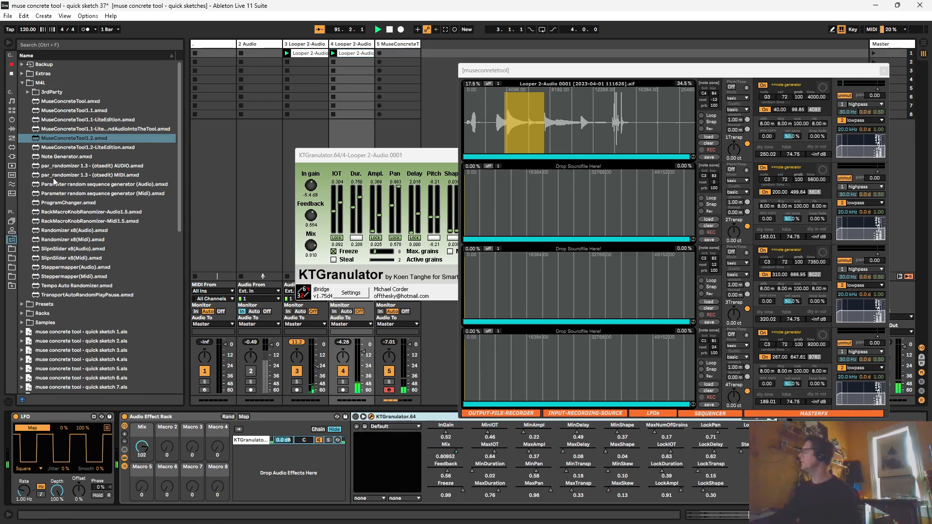
pyautogui.click(56, 165)
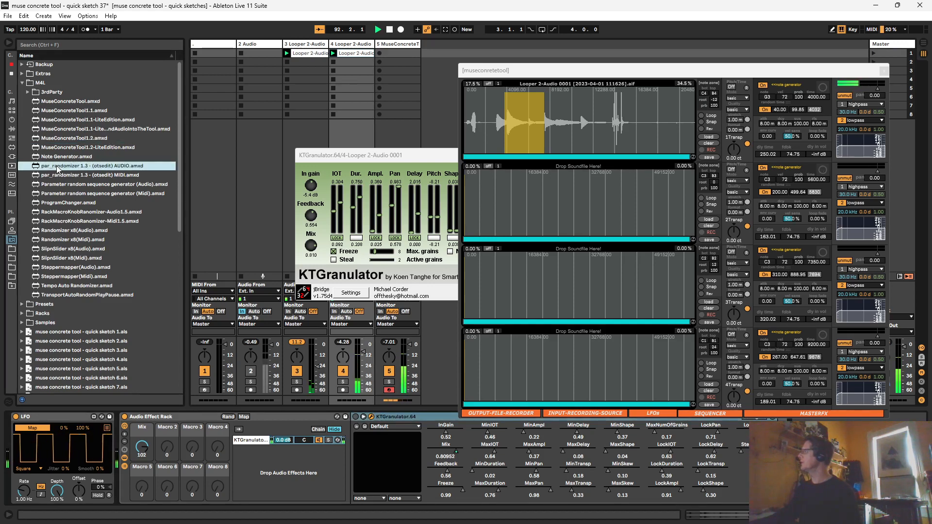
pyautogui.moveTo(58, 166); pyautogui.dragTo(356, 426)
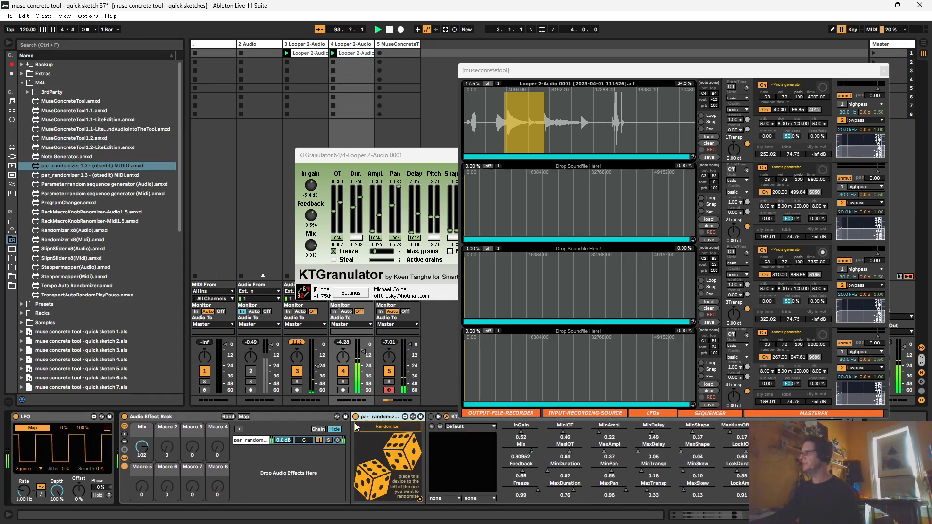
# - Test the new randomizer on KTGranulator and map the track's LFO to its dice button
pyautogui.click(398, 464)
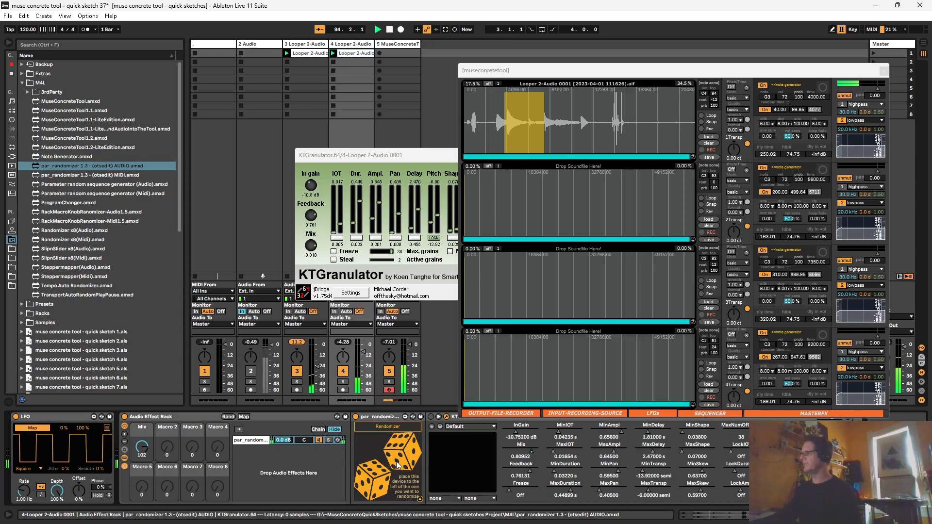
pyautogui.click(398, 465)
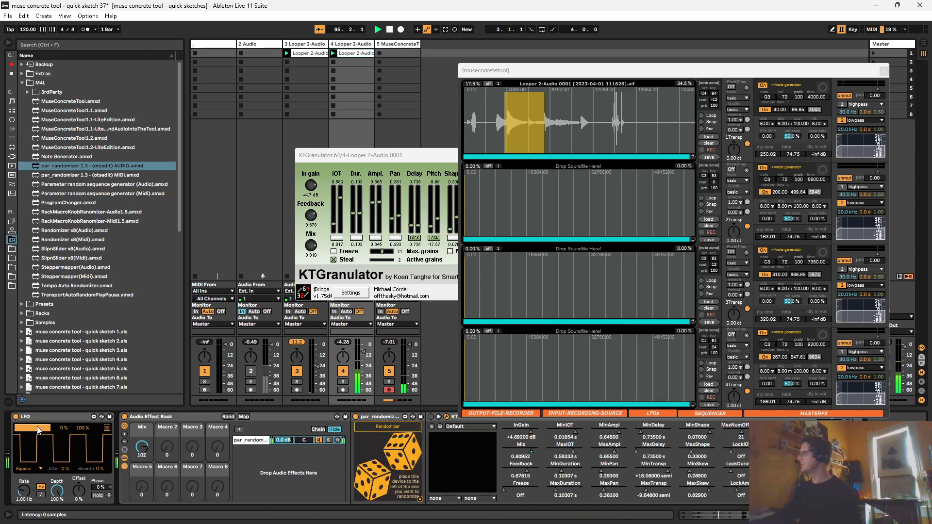
pyautogui.click(388, 461)
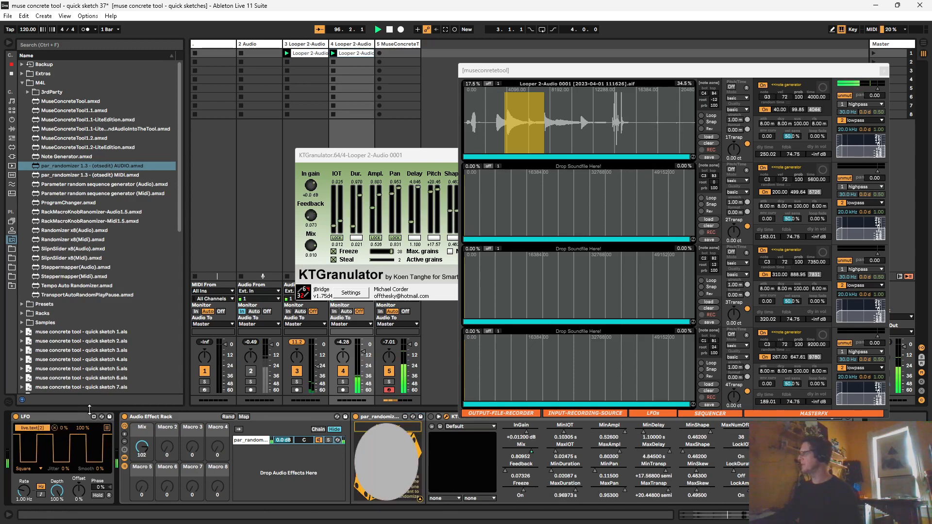
# - Collapse the Audio Effect Rack on the duplicated Looper track and close its KTGranulator plug-in window
pyautogui.click(151, 418)
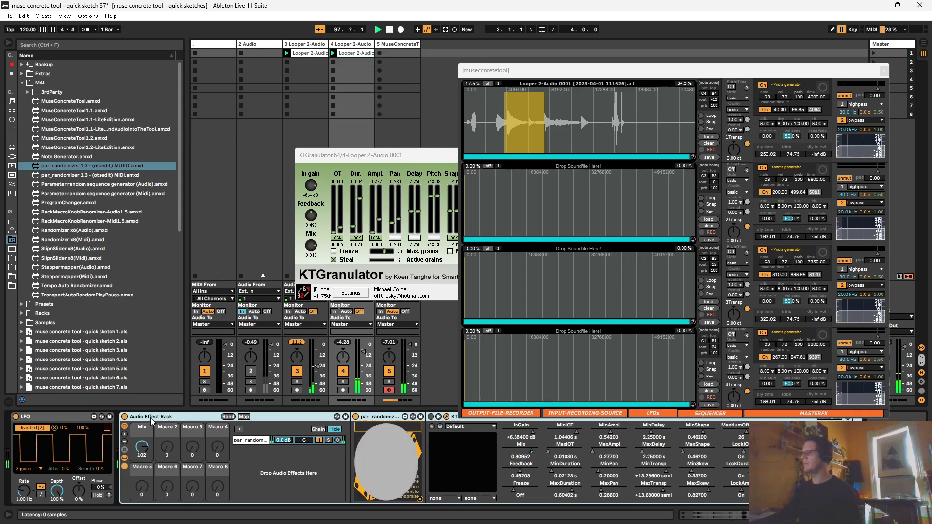
pyautogui.doubleClick(151, 418)
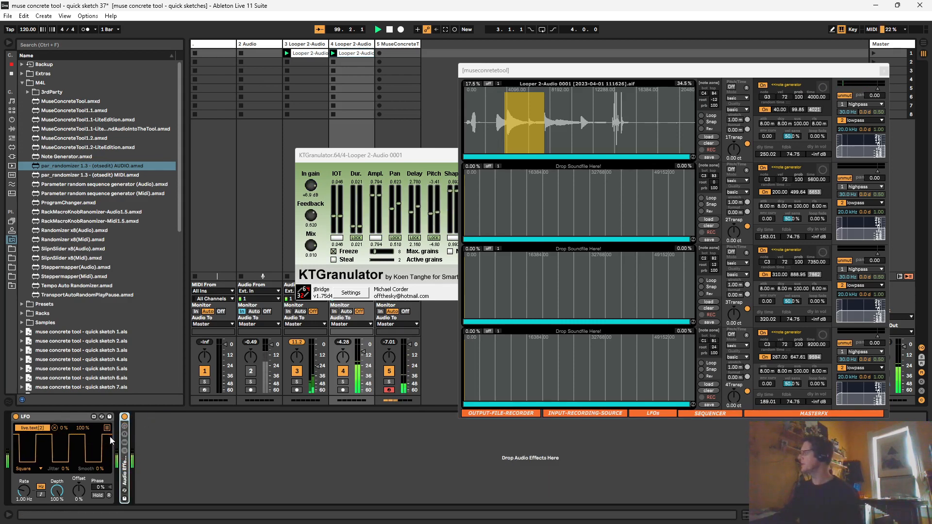
pyautogui.doubleClick(124, 466)
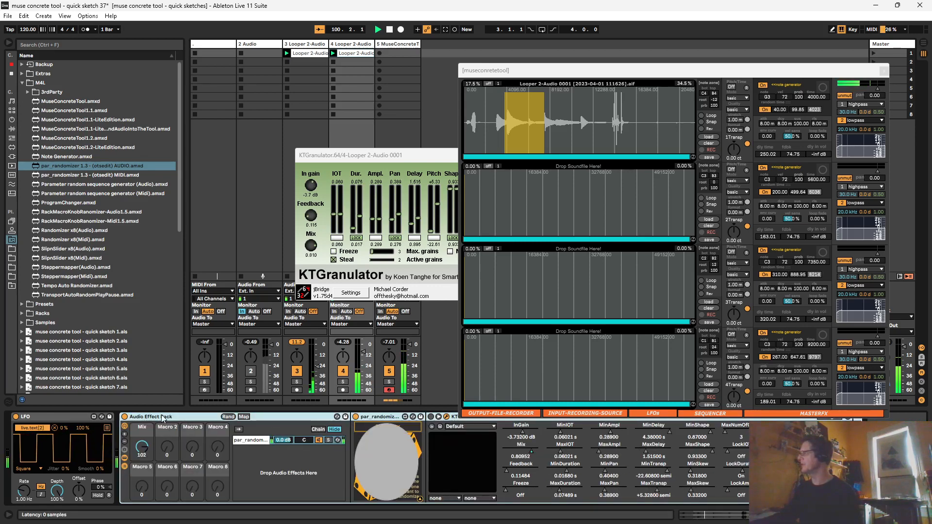
pyautogui.doubleClick(283, 416)
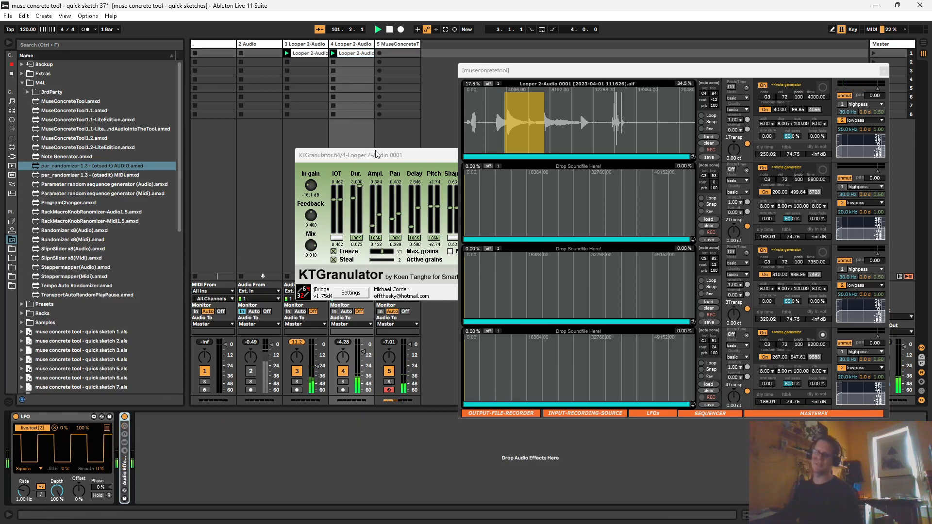
pyautogui.moveTo(367, 151); pyautogui.dragTo(383, 139)
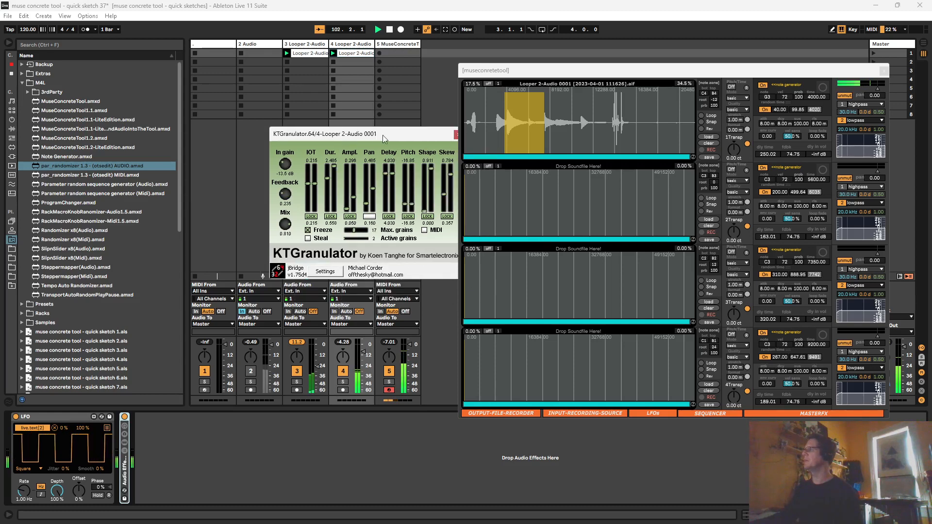
pyautogui.click(455, 135)
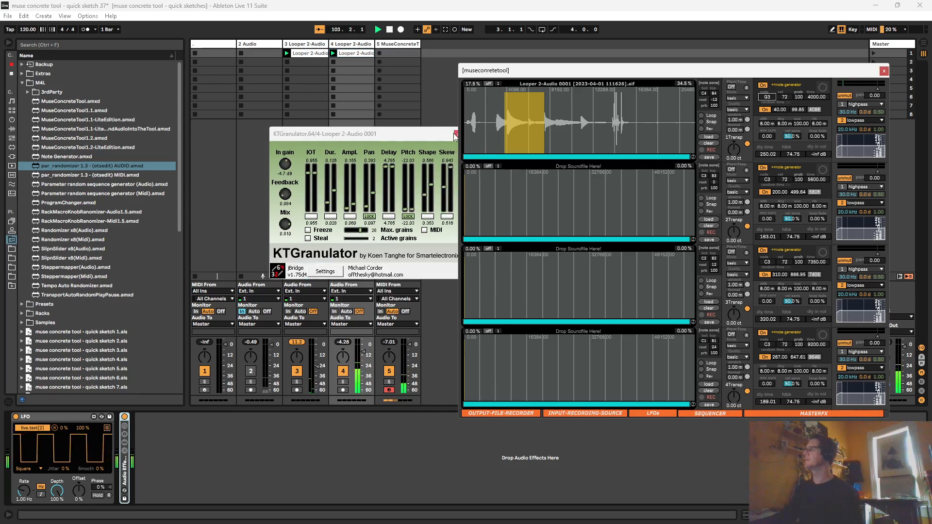
pyautogui.moveTo(429, 134); pyautogui.dragTo(371, 128)
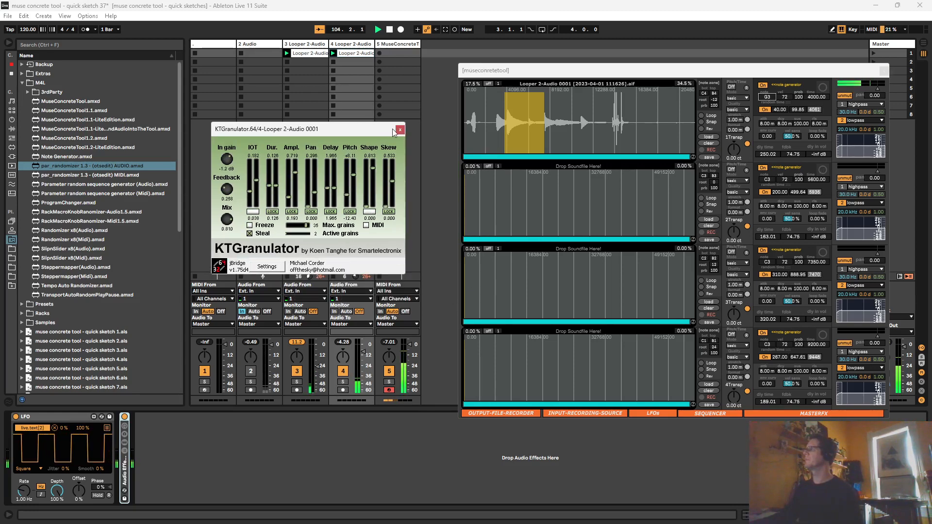
pyautogui.click(402, 129)
pyautogui.click(401, 132)
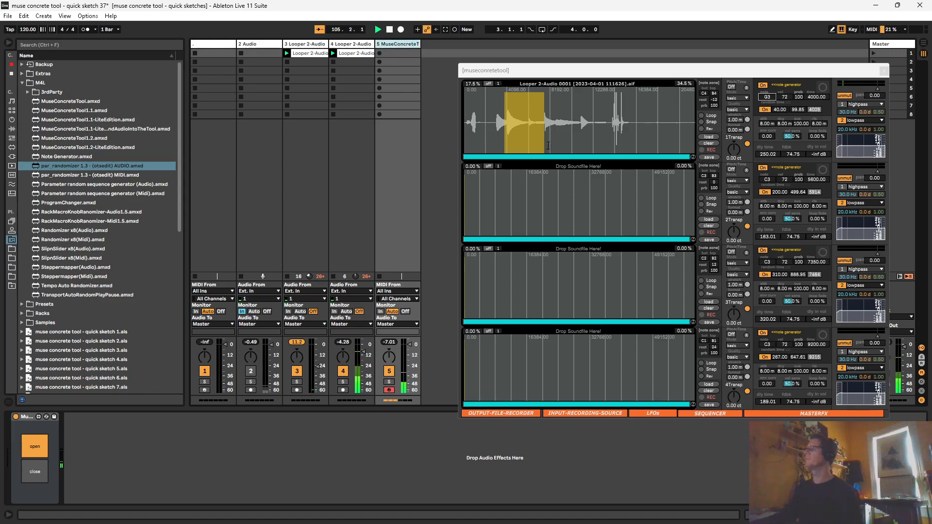
# - Load the Looper clip into the second slot with region 63.4% to 73.5%, note C1, delay input volume -2.4 dB and note generator time 10771.02
pyautogui.moveTo(338, 57); pyautogui.dragTo(634, 206)
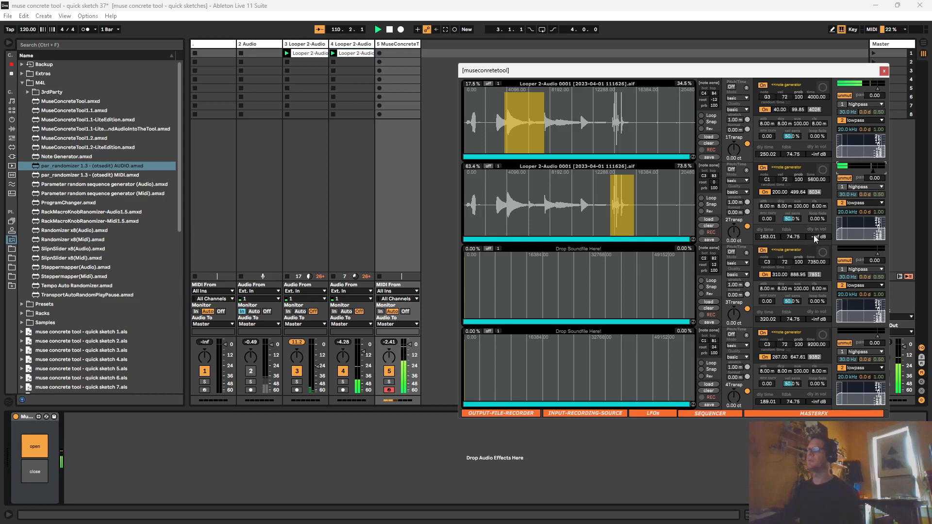
pyautogui.moveTo(817, 236); pyautogui.dragTo(817, 194)
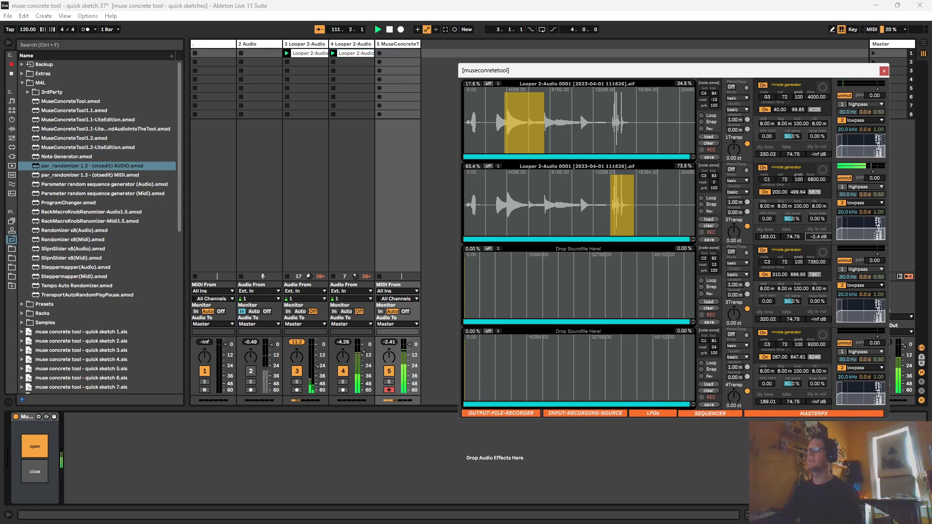
pyautogui.click(793, 238)
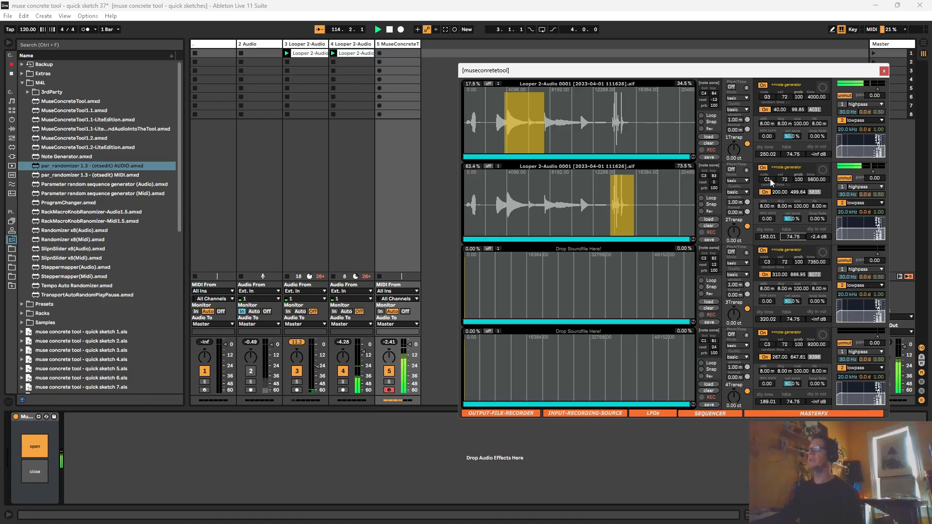
pyautogui.moveTo(806, 181); pyautogui.dragTo(817, 178)
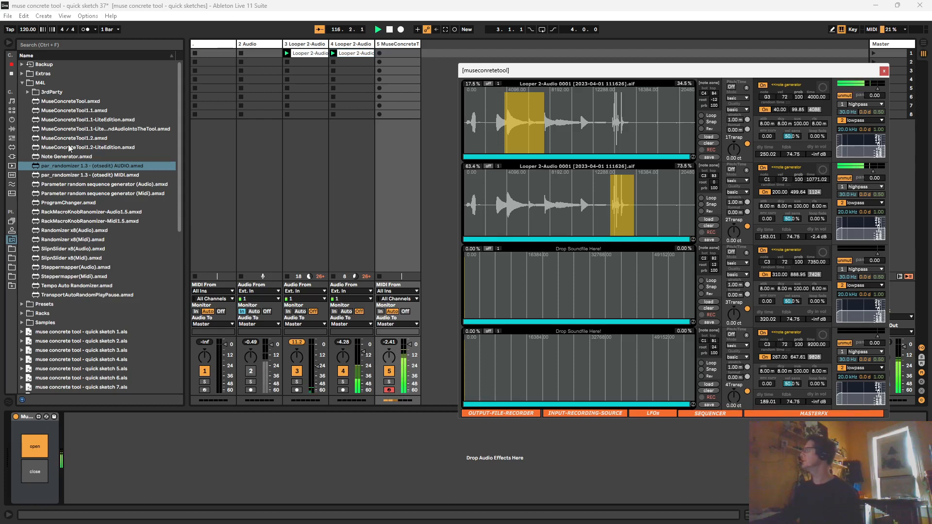
# - Load the Looper clip into the third slot, select about 50.3% to 63.6% of it and set its note generator to C2
pyautogui.moveTo(357, 54); pyautogui.dragTo(520, 279)
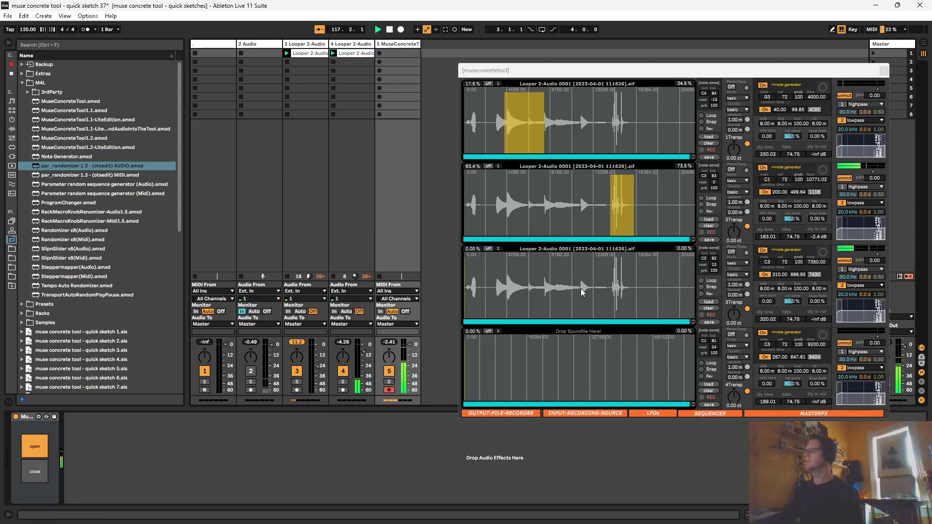
pyautogui.moveTo(580, 289); pyautogui.dragTo(612, 291)
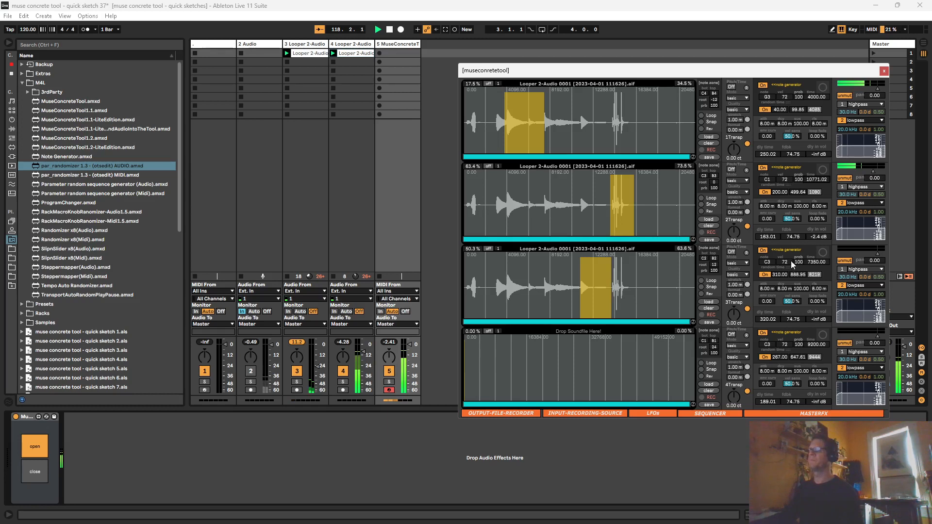
pyautogui.click(773, 263)
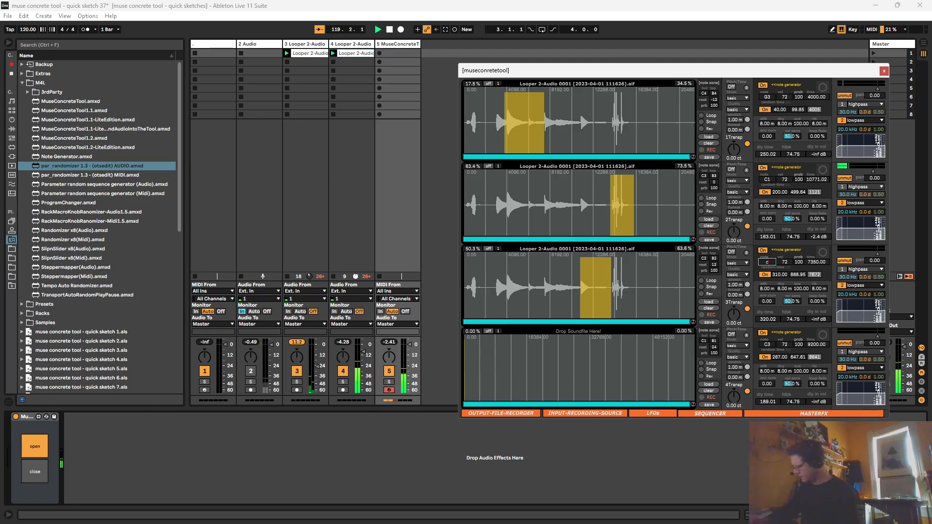
pyautogui.write('c2')
pyautogui.press('Return')
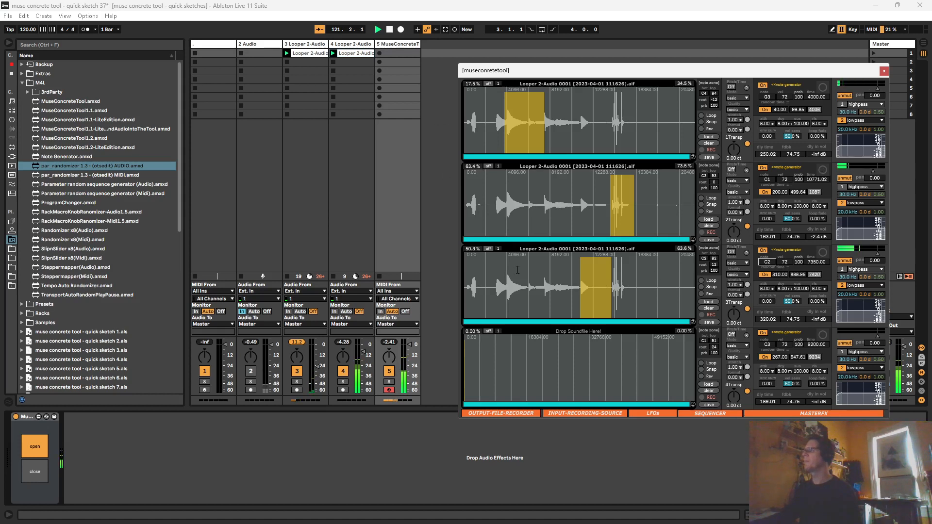
# - Reselect the playback regions as about 35.2% to 50.3% in the third slot and 13.5% to 27.6% in the first
pyautogui.moveTo(544, 286); pyautogui.dragTo(580, 286)
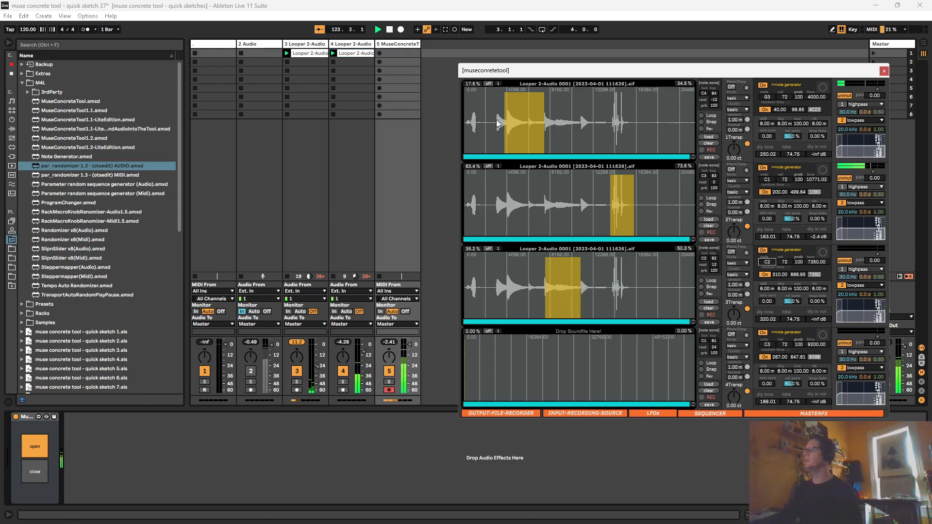
pyautogui.moveTo(495, 123); pyautogui.dragTo(526, 127)
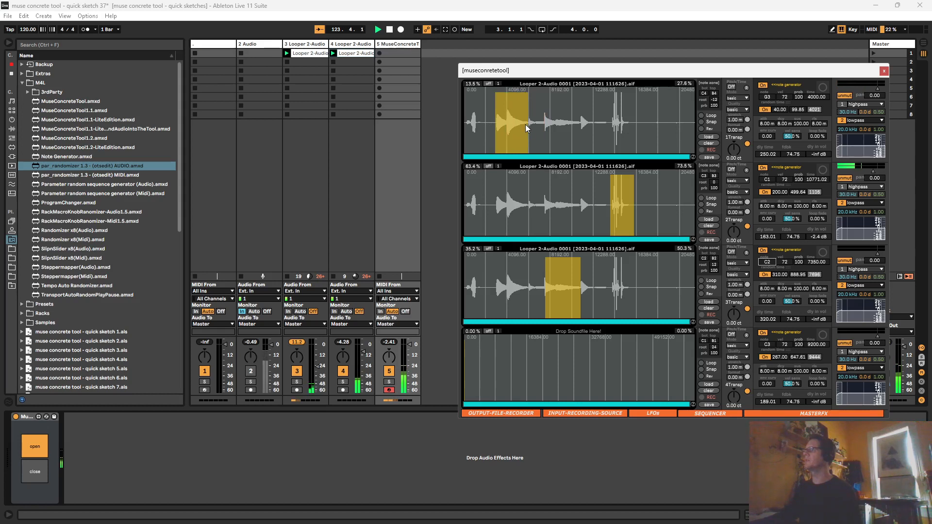
pyautogui.click(801, 100)
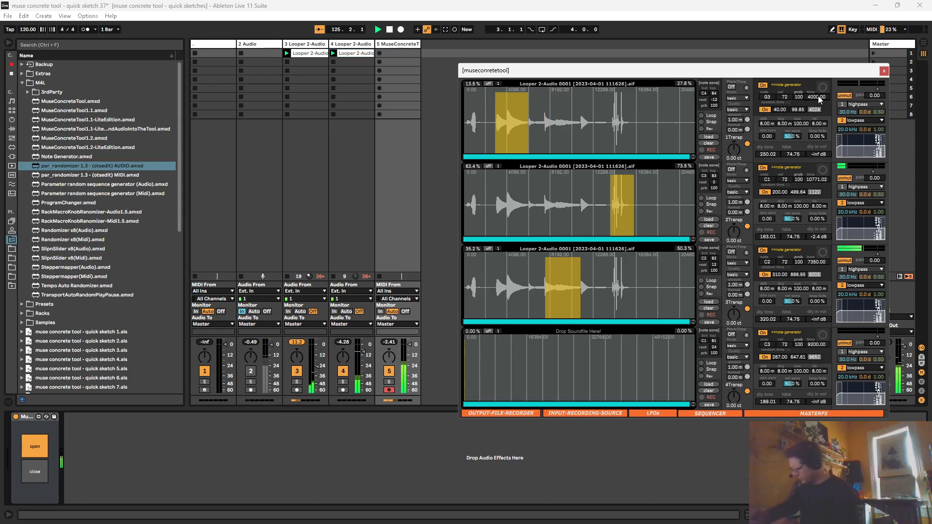
# - Set the first slot's note generator to time 6000 and note D3
pyautogui.write('6000')
pyautogui.press('Return')
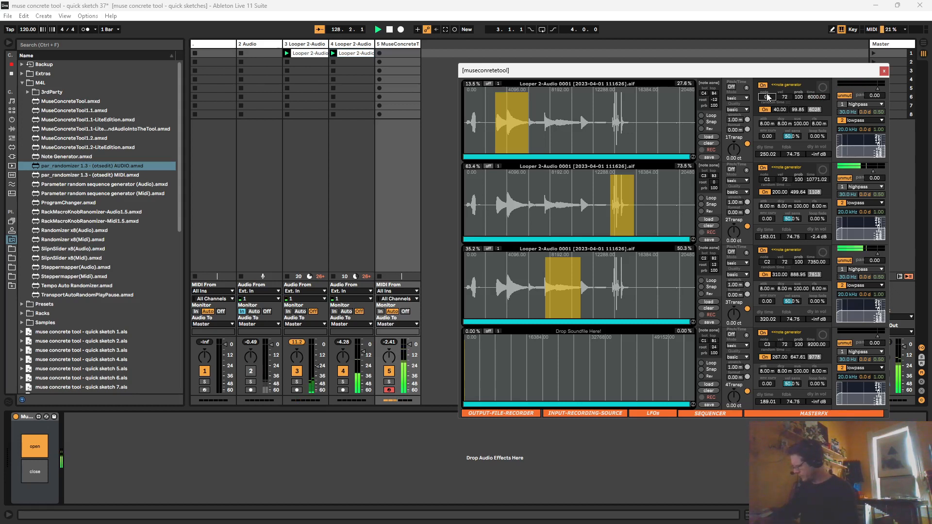
pyautogui.write('d3')
pyautogui.press('Return')
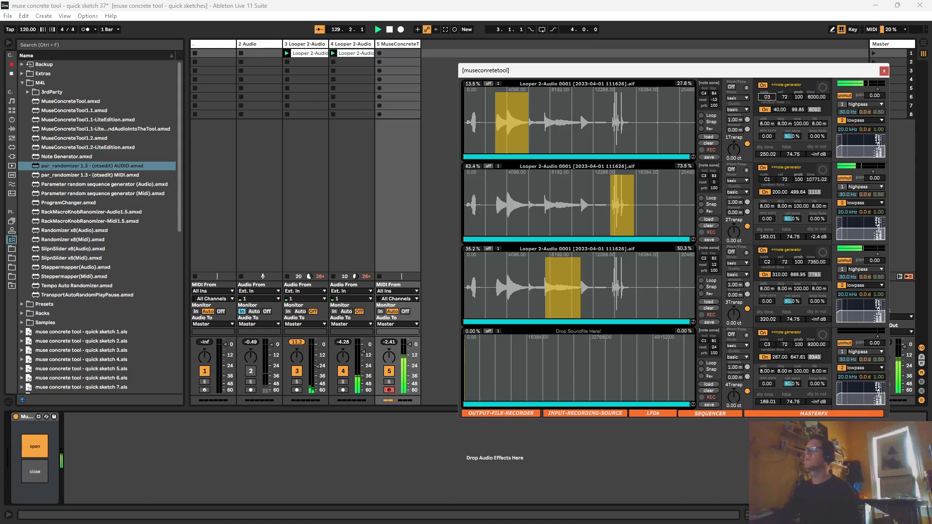
pyautogui.click(873, 90)
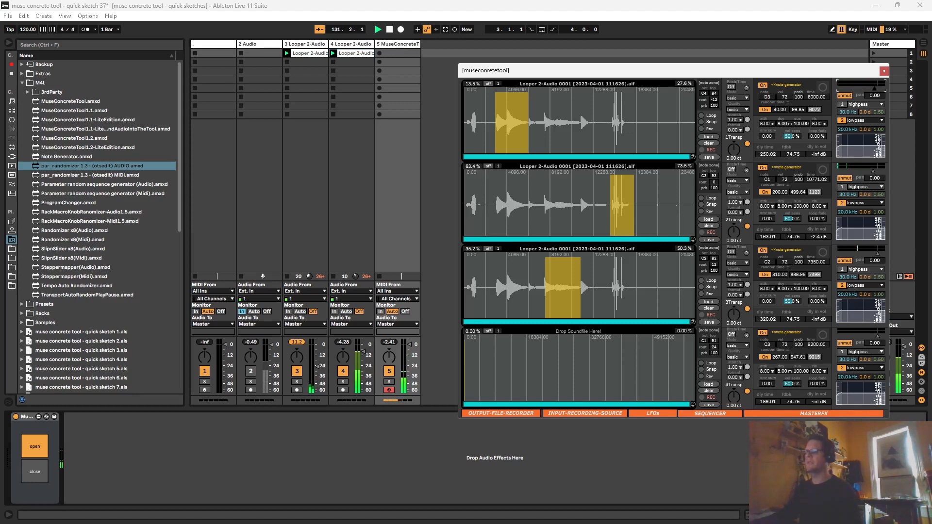
# - Open the MASTERFX window, adjust one of its controls and close it
pyautogui.click(813, 413)
pyautogui.moveTo(267, 159); pyautogui.dragTo(269, 111)
pyautogui.click(273, 81)
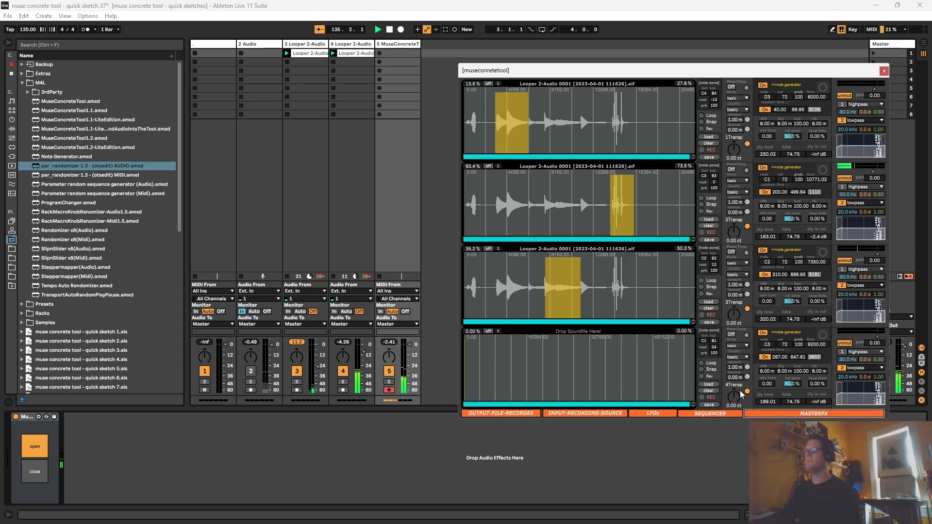
# - Open the LFO window, redraw the first LFO's waveform and send it to Vol A
pyautogui.click(636, 414)
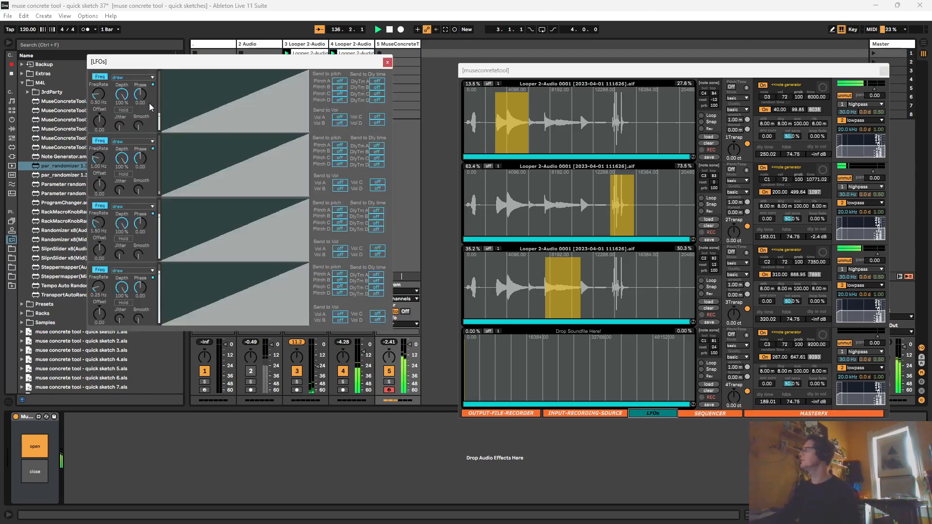
pyautogui.moveTo(211, 112)
pyautogui.mouseDown()
pyautogui.moveTo(260, 120)
pyautogui.moveTo(335, 91)
pyautogui.mouseUp()
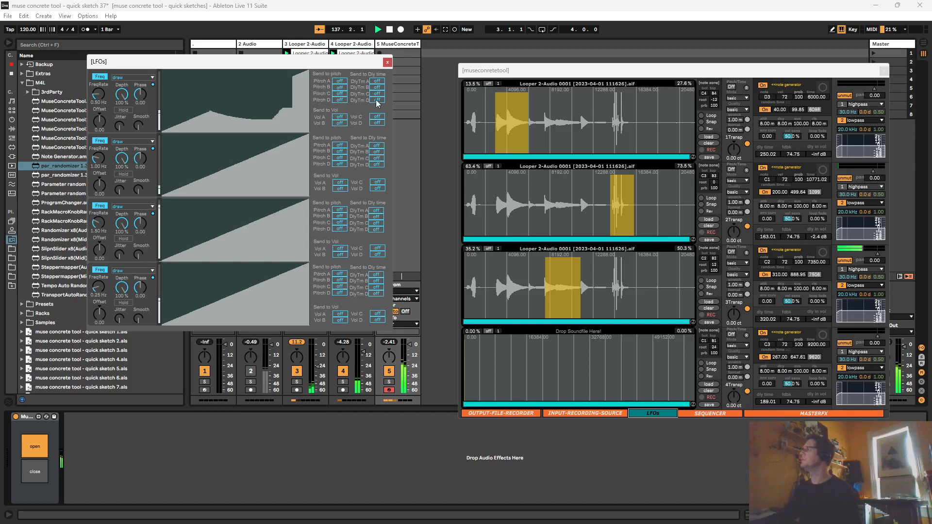
pyautogui.click(339, 117)
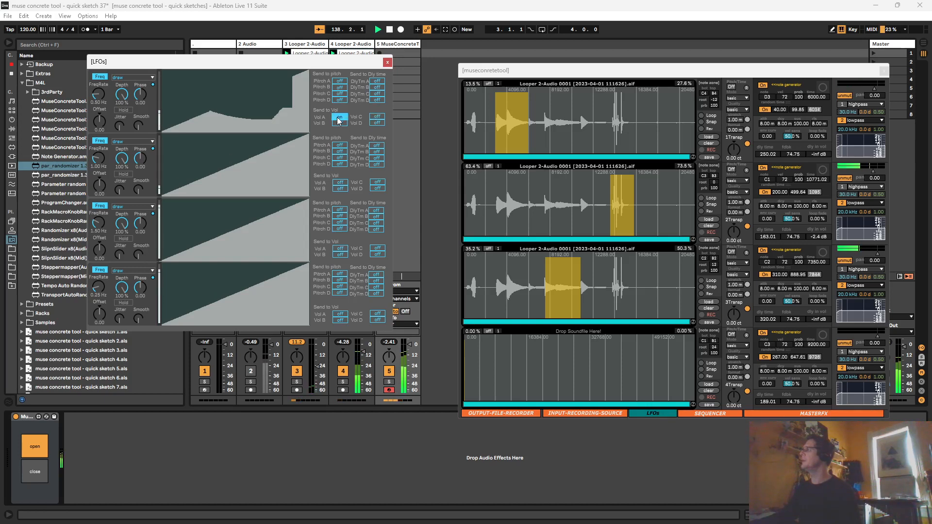
# - Redraw the second LFO's waveform, lower its rate to about 0.26 Hz and send it to Pitch B
pyautogui.moveTo(173, 170)
pyautogui.mouseDown()
pyautogui.moveTo(258, 183)
pyautogui.moveTo(280, 144)
pyautogui.mouseUp()
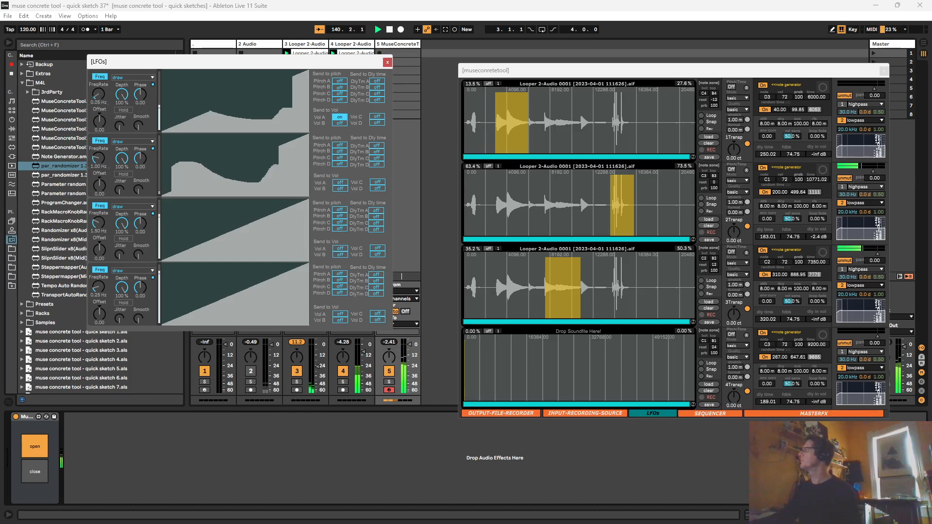
pyautogui.moveTo(98, 158); pyautogui.dragTo(98, 164)
pyautogui.moveTo(173, 178); pyautogui.dragTo(162, 171)
pyautogui.click(340, 152)
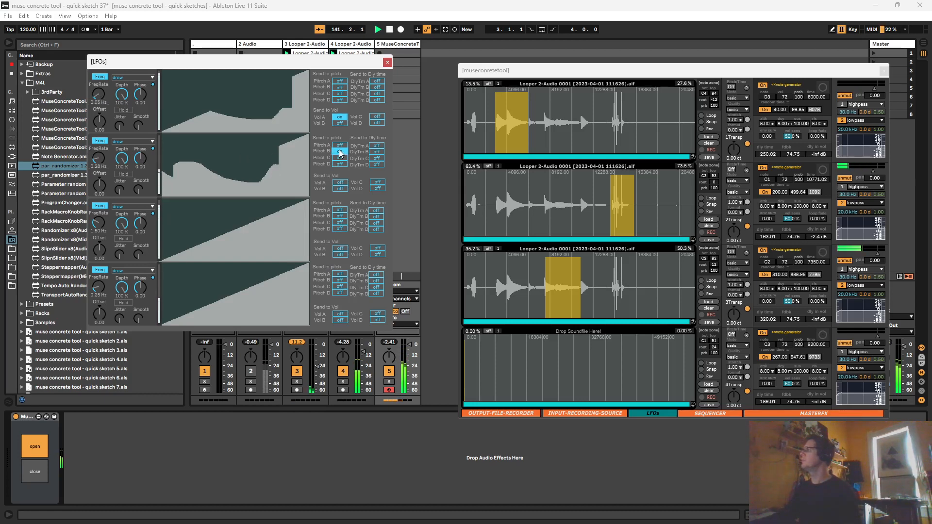
# - Lower the third LFO's rate to about 0.65 Hz, redraw its waveform as a shallow dip and send it to Pitch C
pyautogui.moveTo(99, 224); pyautogui.dragTo(100, 227)
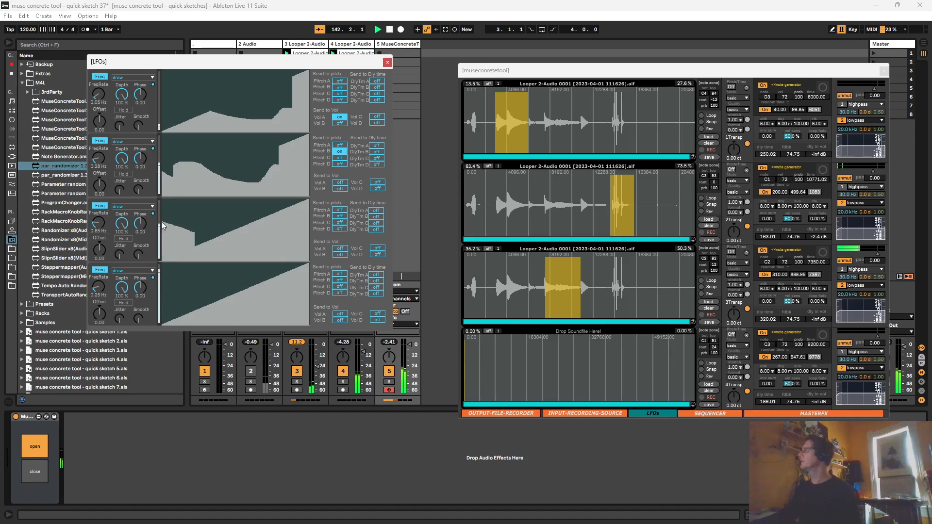
pyautogui.moveTo(162, 222); pyautogui.dragTo(284, 231)
pyautogui.moveTo(214, 237); pyautogui.dragTo(314, 223)
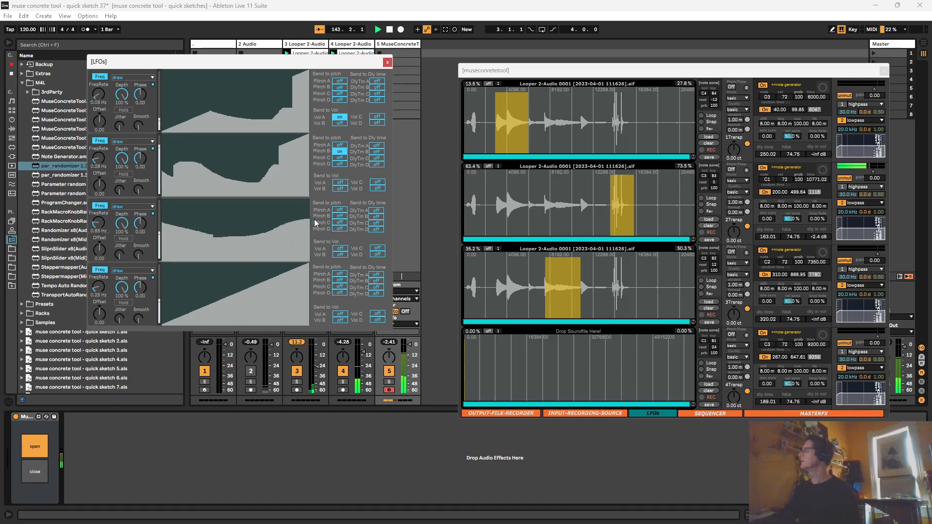
pyautogui.click(339, 224)
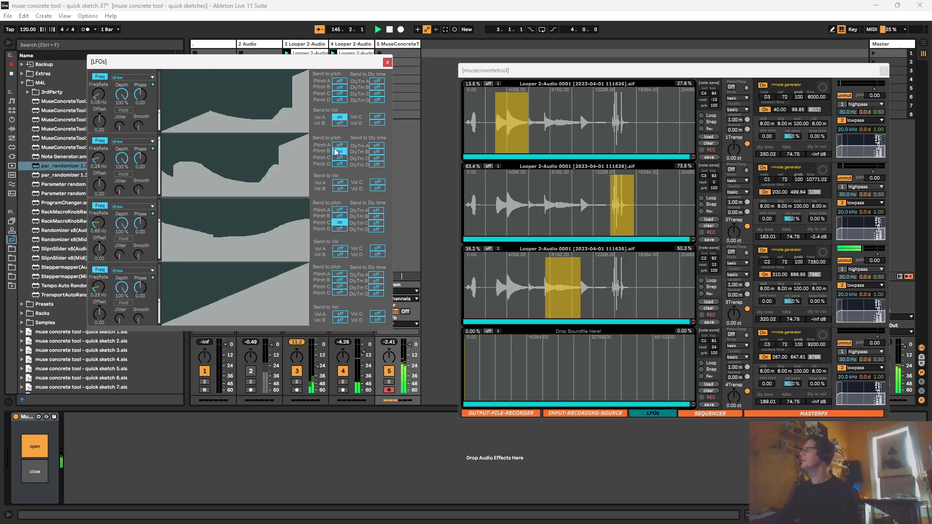
# - Send the second and third LFOs to Vol B and turn off the third LFO's Pitch C send
pyautogui.click(340, 254)
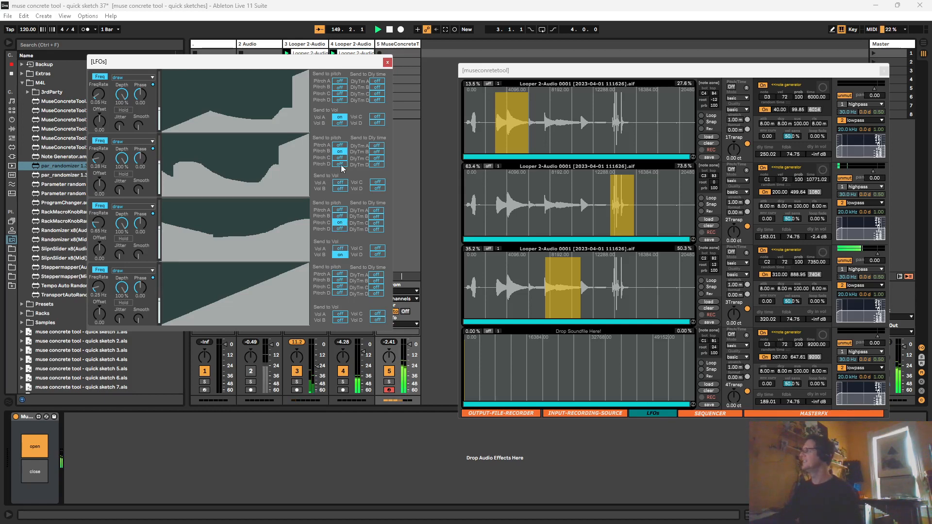
pyautogui.click(341, 189)
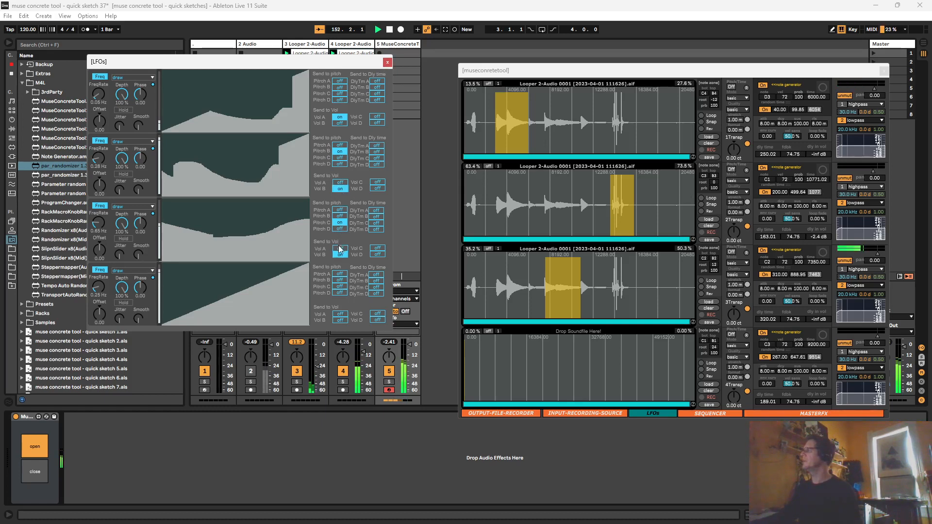
pyautogui.click(387, 63)
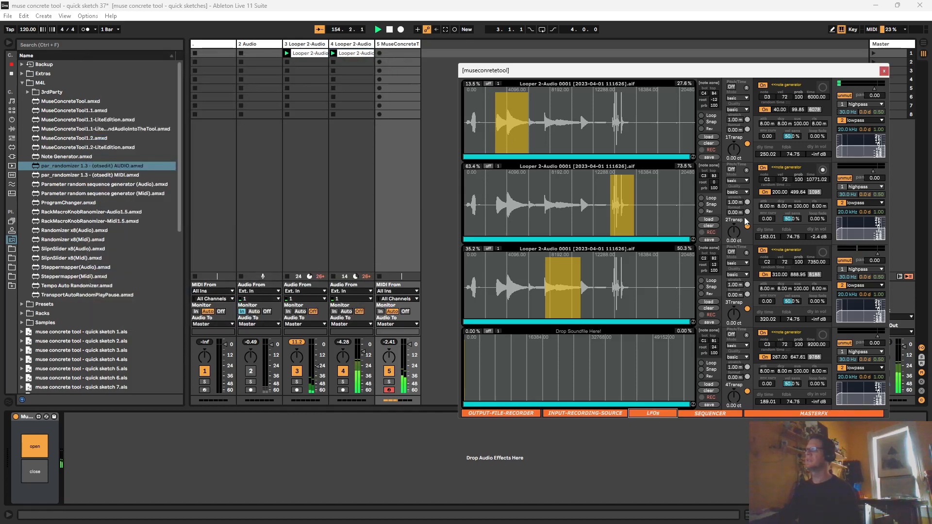
pyautogui.click(652, 414)
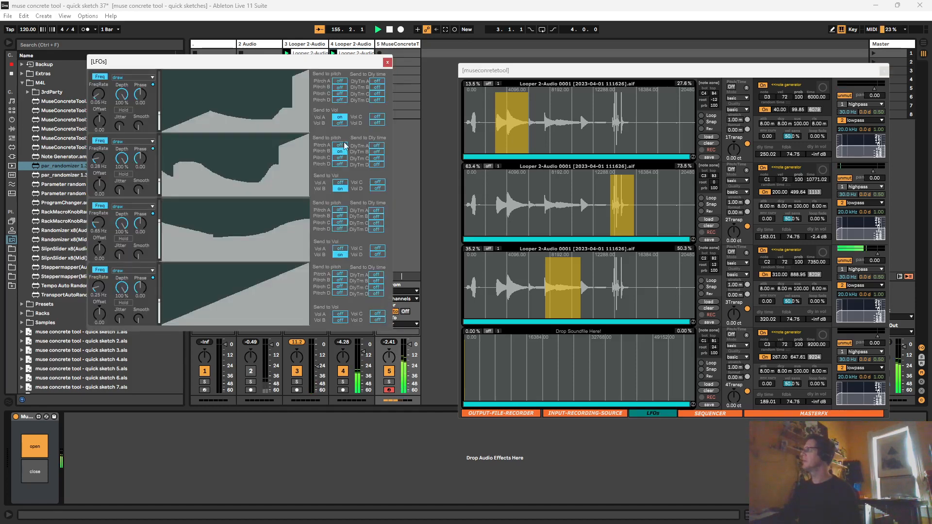
pyautogui.click(388, 62)
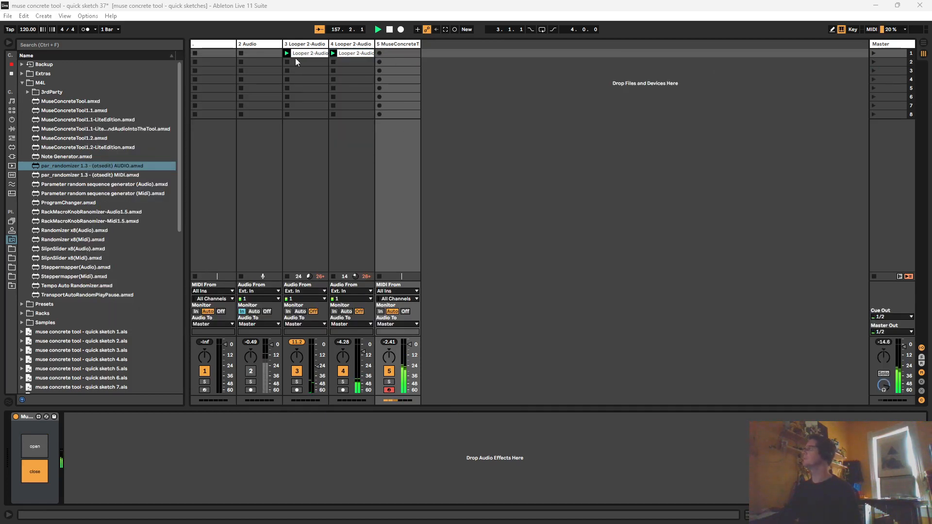
# - Delete the 2 Audio track holding the Looper device and close the KTGranulator plug-in window
pyautogui.click(259, 52)
pyautogui.click(257, 44)
pyautogui.press('Delete')
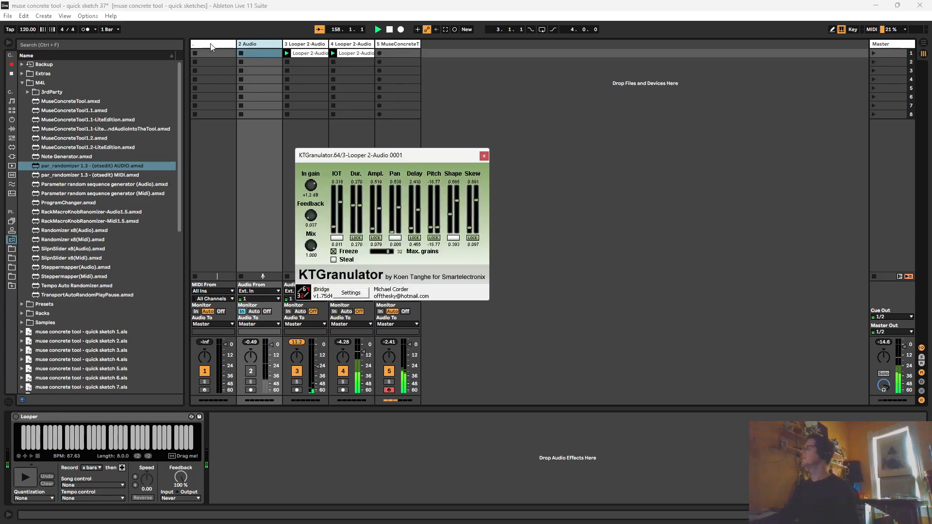
pyautogui.click(486, 156)
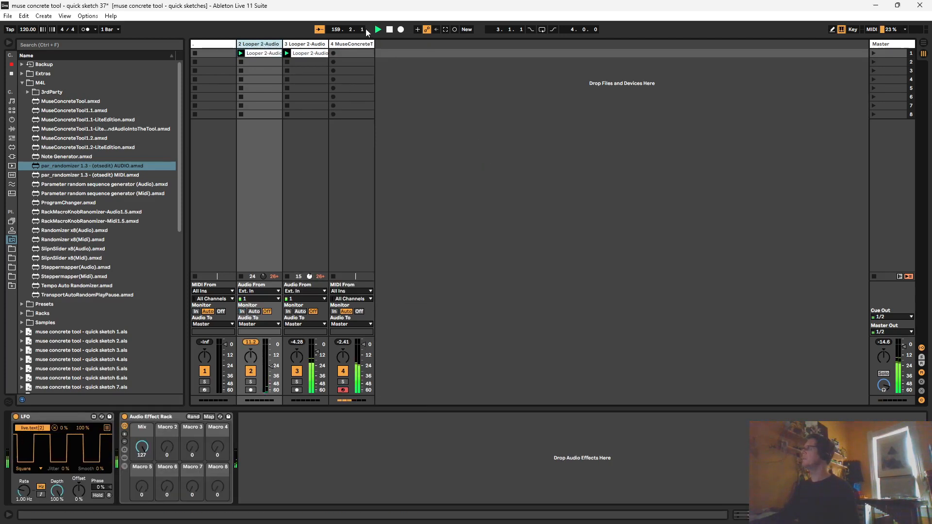
# - Group the two Looper audio tracks and the MuseConcreteTool track
pyautogui.click(354, 52)
pyautogui.click(254, 44)
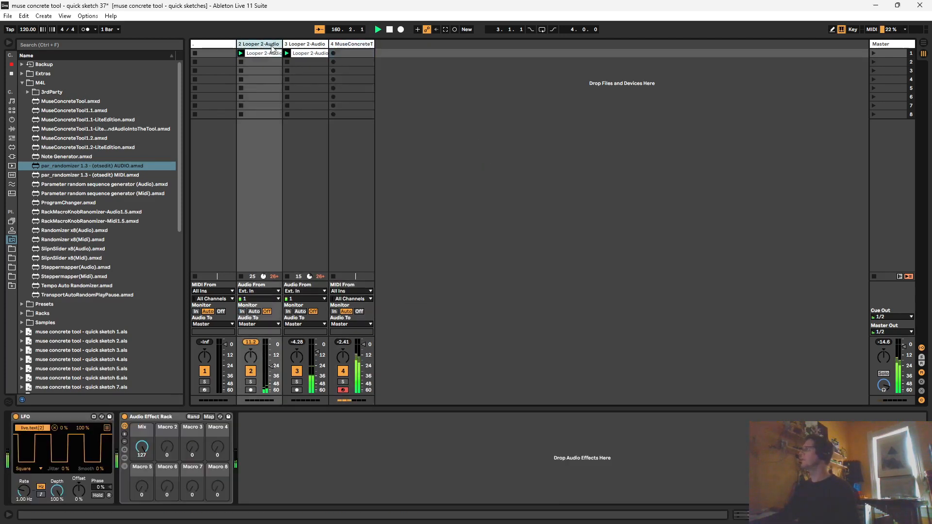
pyautogui.keyDown('shift'); pyautogui.click(351, 44); pyautogui.keyUp('shift')
pyautogui.hotkey('ctrl', 'g')
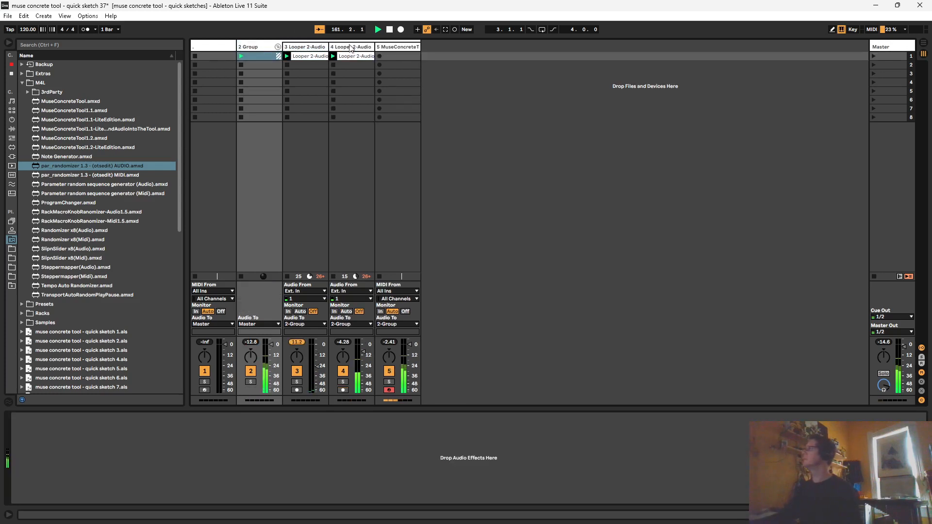
# - Load the sprangverb rack from the Racks folder onto the group track and set its D-W macro to 46
pyautogui.click(22, 83)
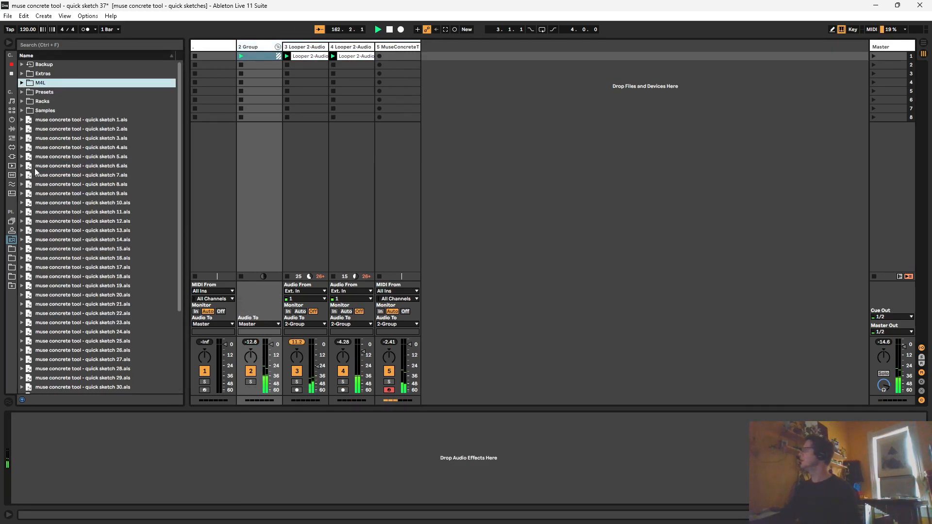
pyautogui.click(22, 101)
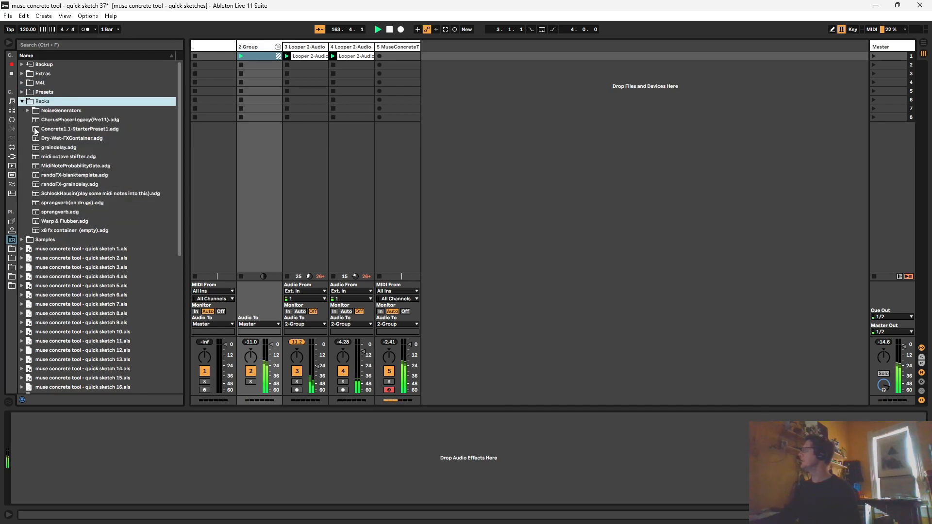
pyautogui.click(53, 213)
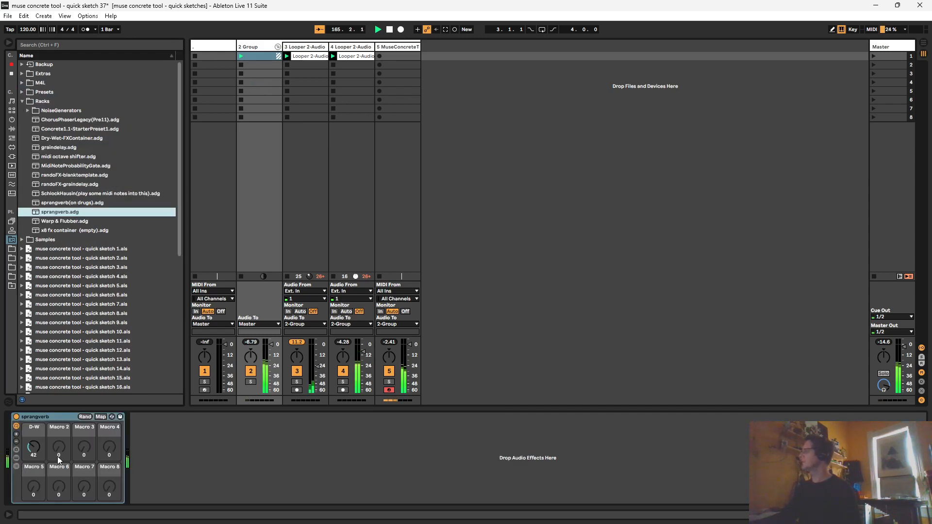
pyautogui.click(30, 449)
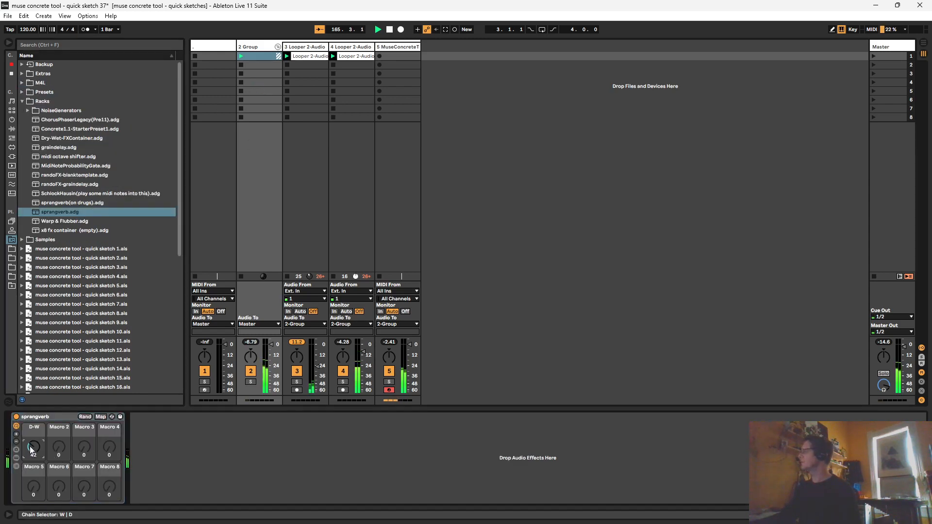
pyautogui.click(59, 148)
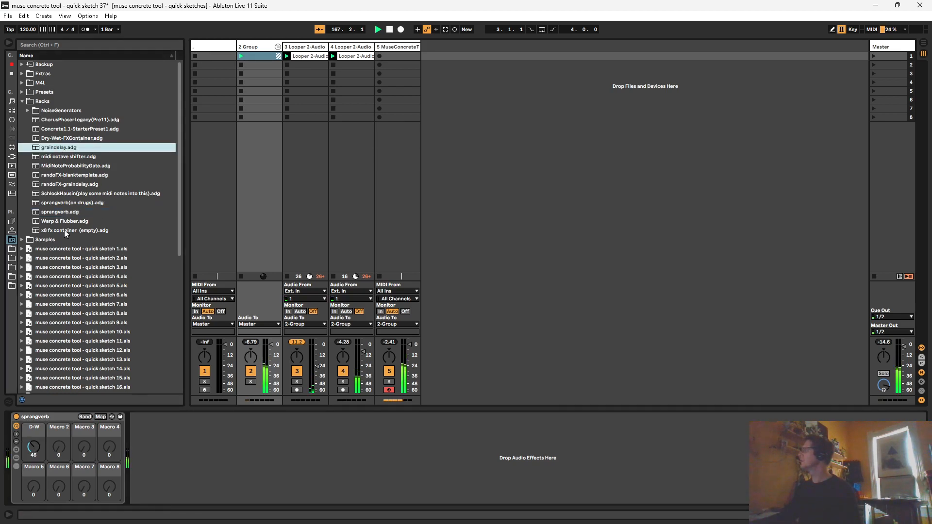
# - Load the Looper clip into MuseConcreteTool's fourth slot, select about 21.9% to 26.7% of it and set its generator note to D1
pyautogui.click(396, 47)
pyautogui.click(29, 444)
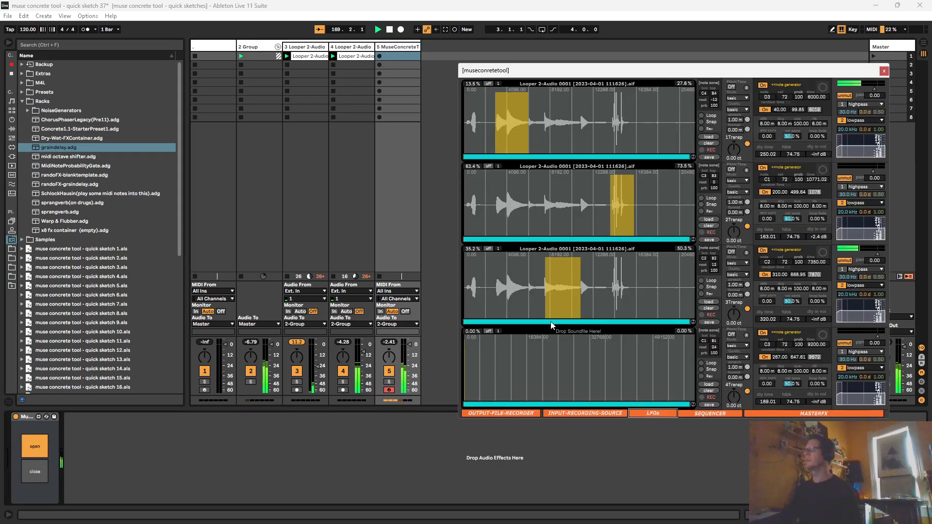
pyautogui.moveTo(362, 55); pyautogui.dragTo(525, 370)
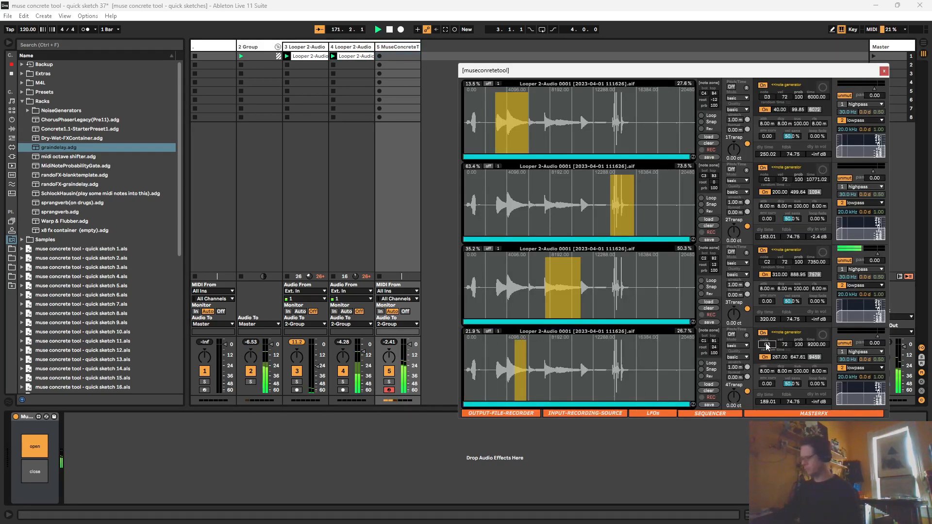
pyautogui.moveTo(765, 345); pyautogui.dragTo(770, 347)
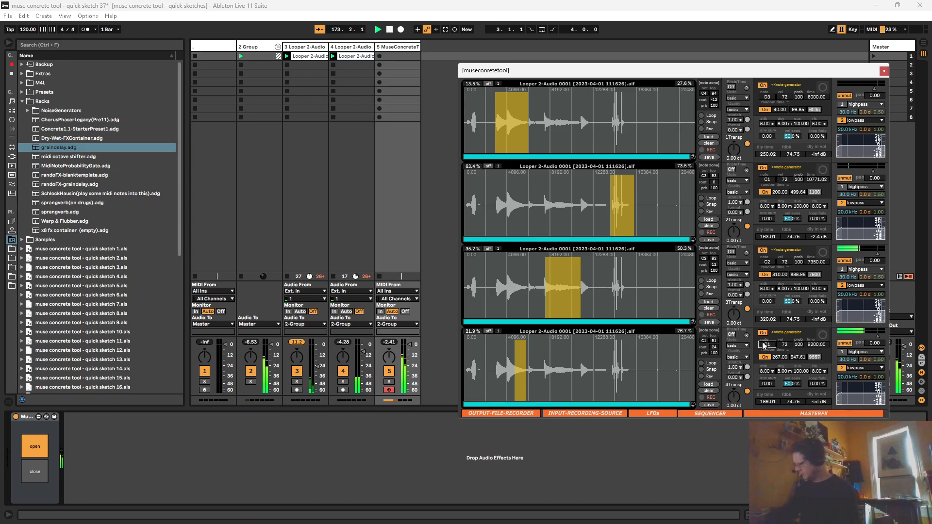
pyautogui.write('d1')
pyautogui.press('Return')
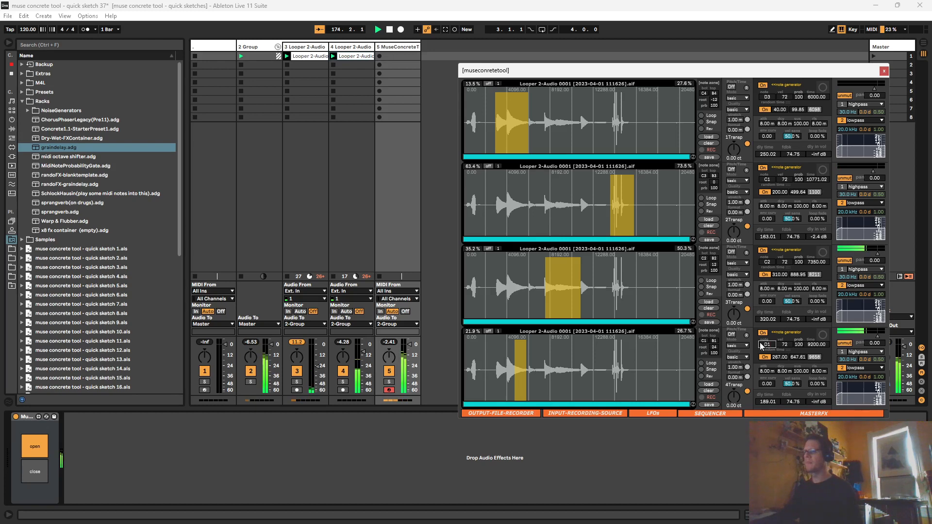
# - Create and launch a one-bar clip in the MuseConcreteTool track's first clip slot for automating the fourth generator's note
pyautogui.rightClick(766, 345)
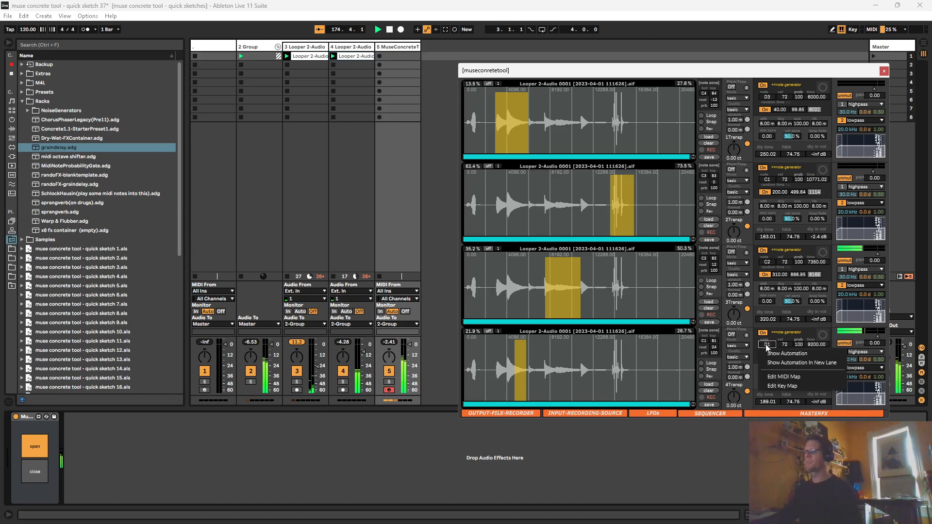
pyautogui.click(390, 57)
pyautogui.doubleClick(391, 57)
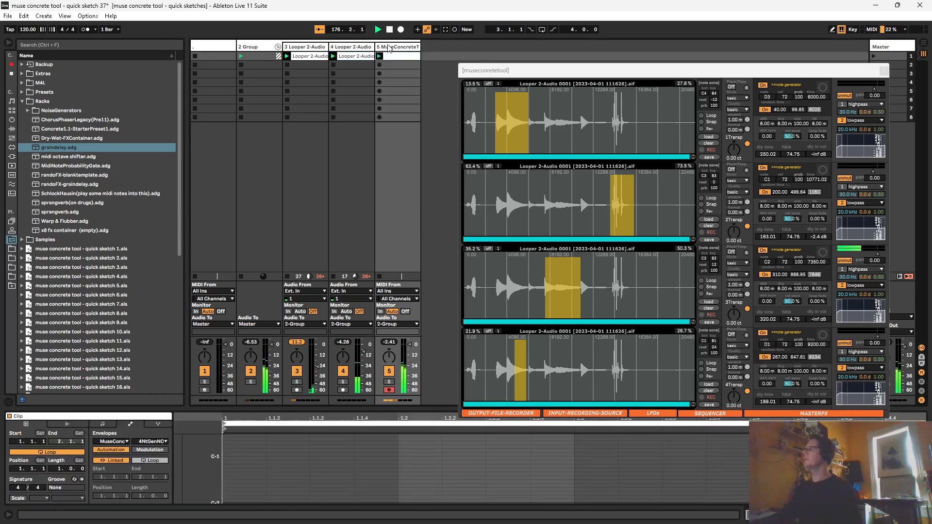
pyautogui.click(389, 47)
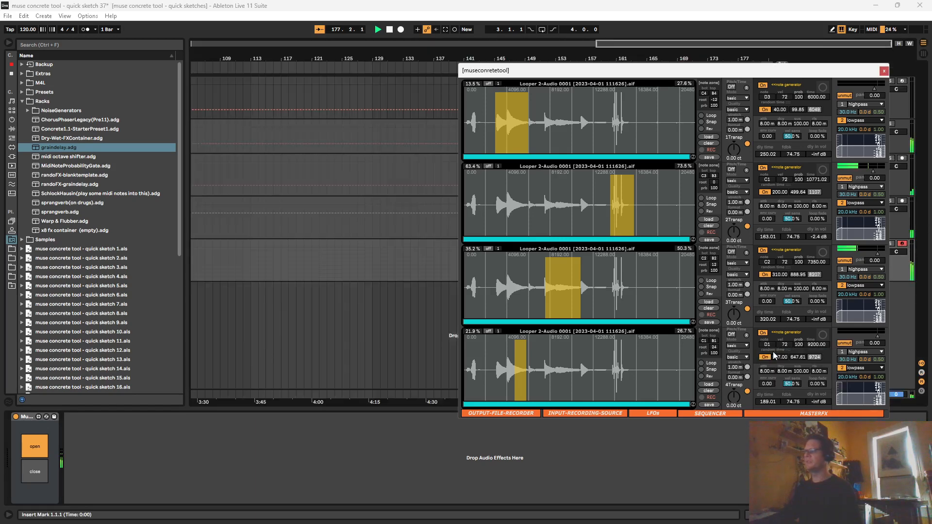
pyautogui.press('Tab')
pyautogui.press('Tab')
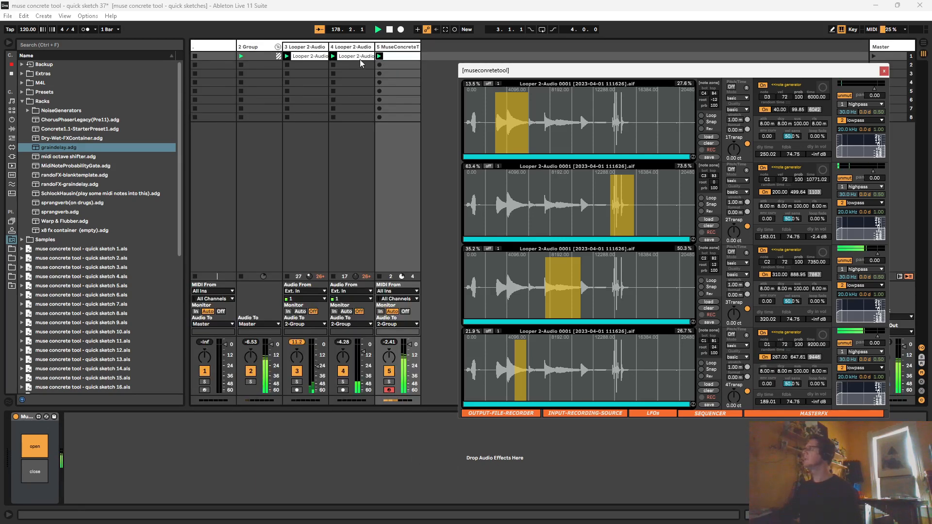
pyautogui.click(379, 56)
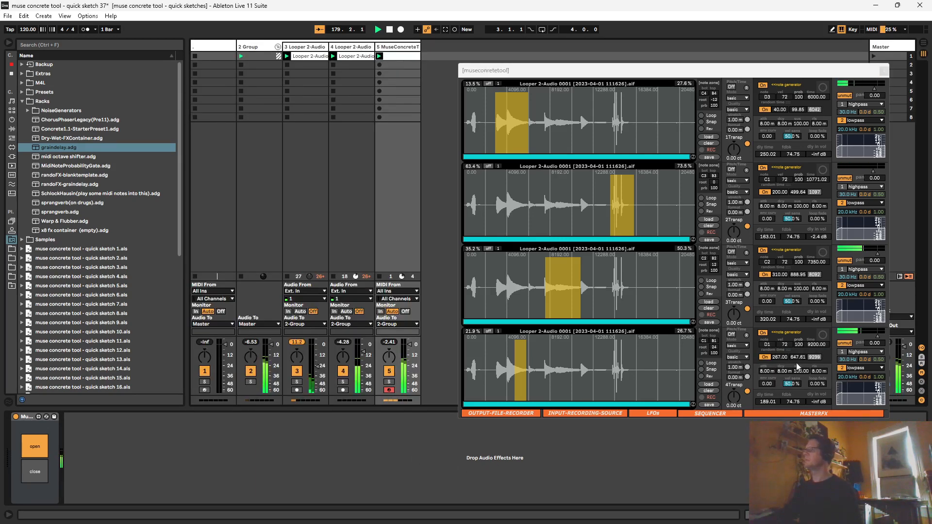
# - Show the MuseConcreteTool clip's automation envelope for the fourth note generator's note parameter
pyautogui.rightClick(765, 345)
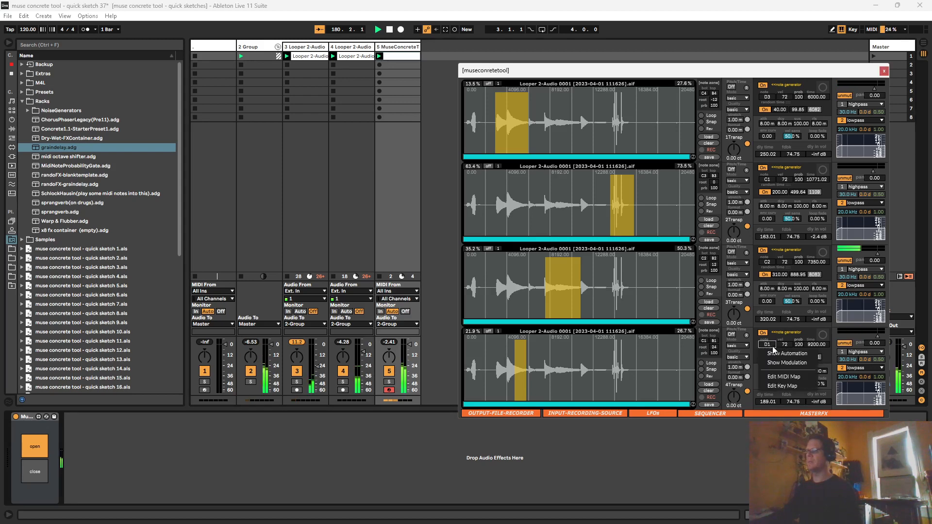
pyautogui.click(776, 353)
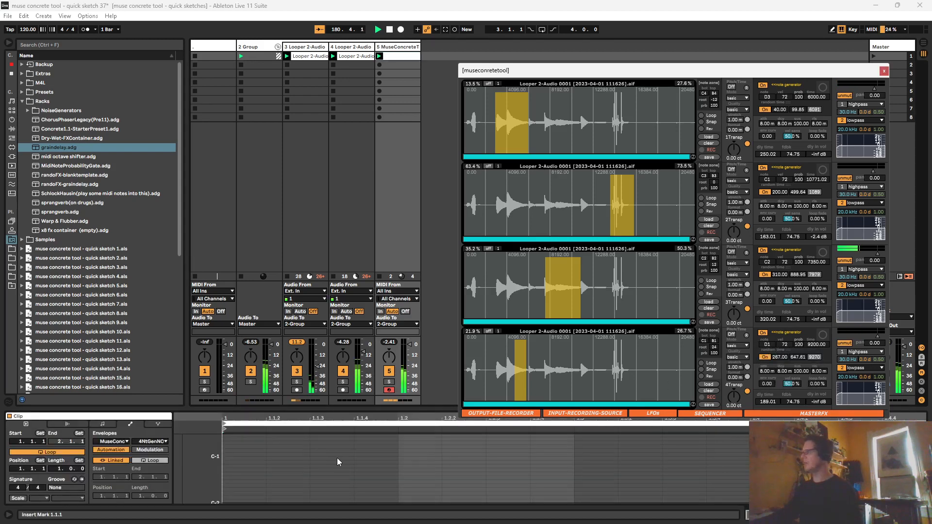
pyautogui.click(102, 424)
pyautogui.moveTo(267, 409); pyautogui.dragTo(272, 293)
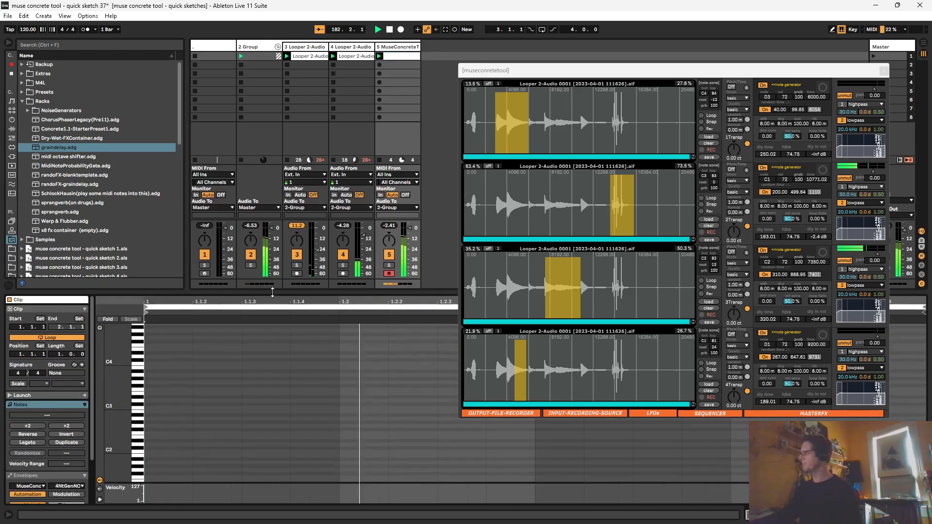
pyautogui.moveTo(176, 292); pyautogui.dragTo(174, 407)
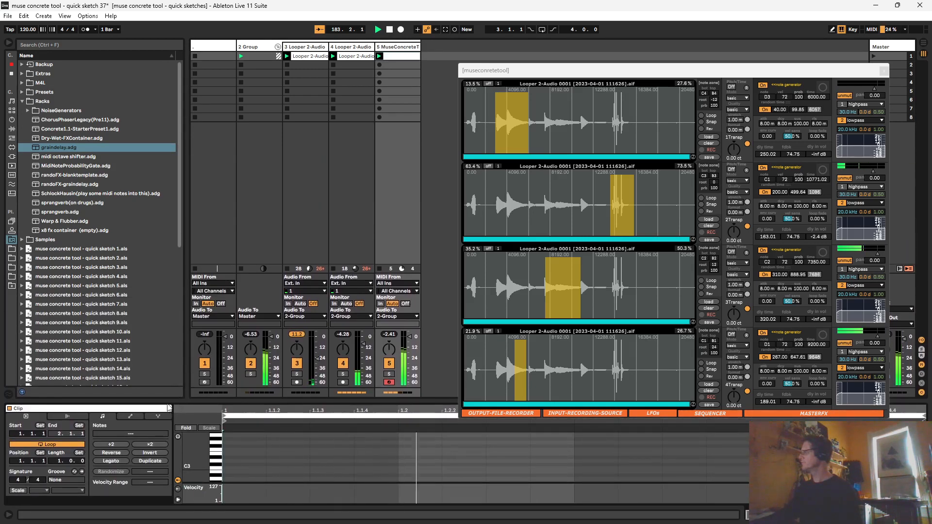
pyautogui.click(130, 415)
pyautogui.click(121, 434)
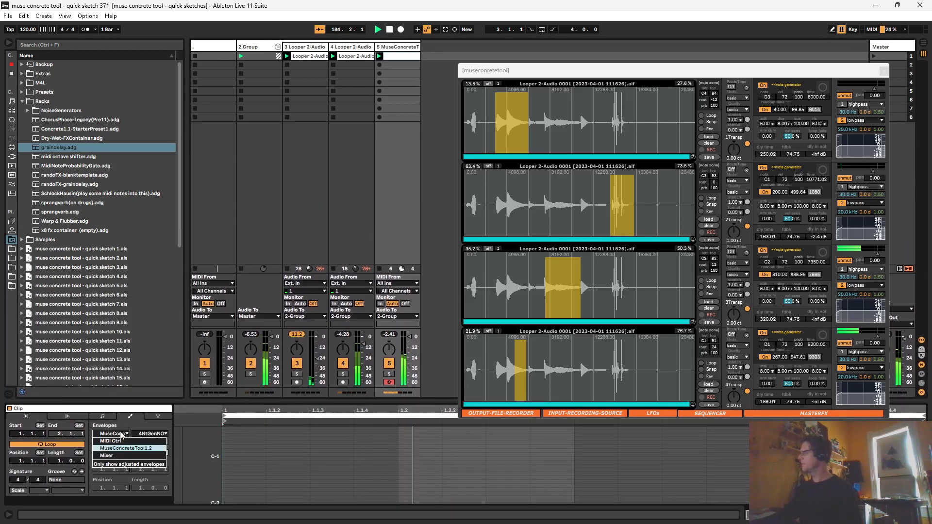
pyautogui.click(146, 434)
pyautogui.click(148, 434)
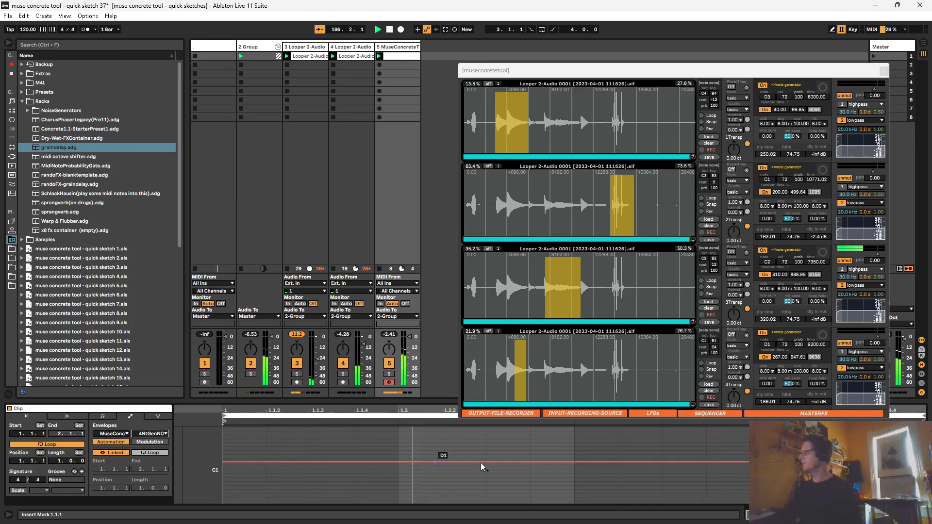
# - Unlink the note envelope, set its loop length to 4.2.2, lower it to C1 from about 3.2, and close the MuseConcreteTool window
pyautogui.click(111, 452)
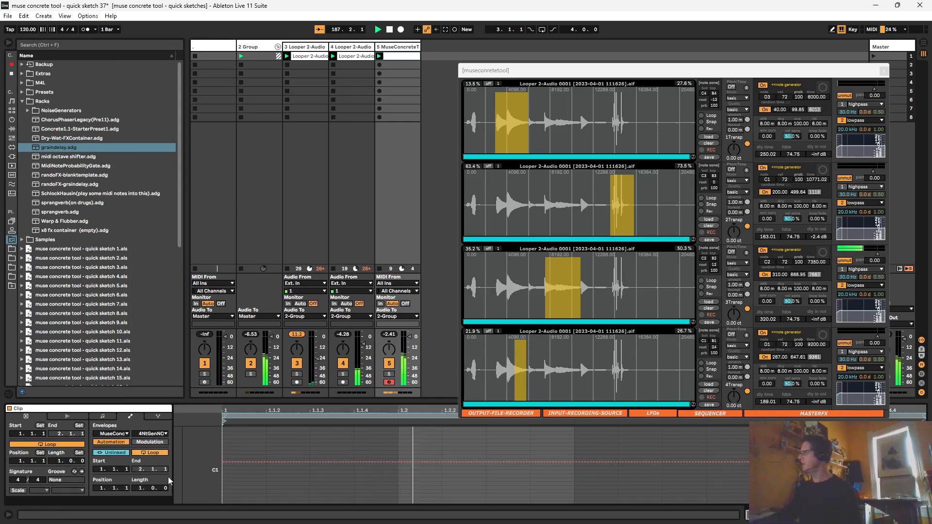
pyautogui.moveTo(166, 488); pyautogui.dragTo(165, 367)
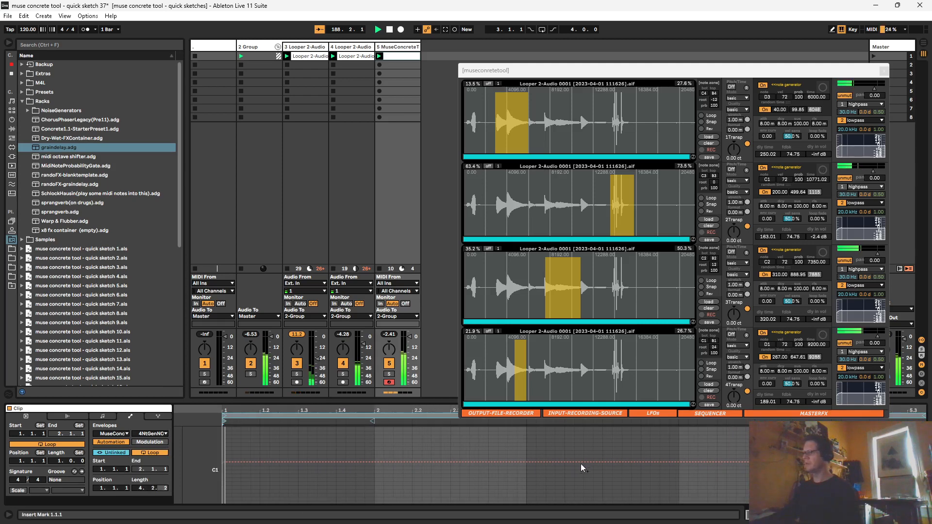
pyautogui.moveTo(586, 459); pyautogui.dragTo(579, 470)
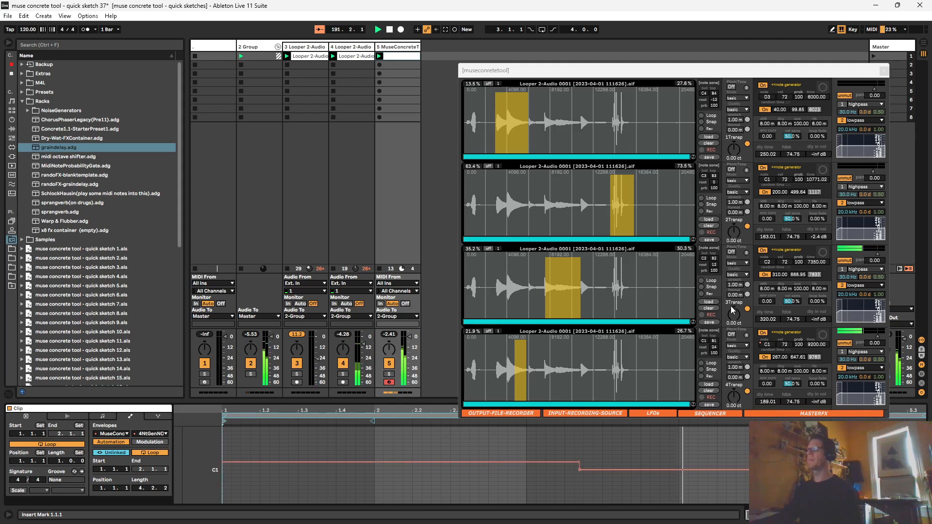
pyautogui.click(883, 71)
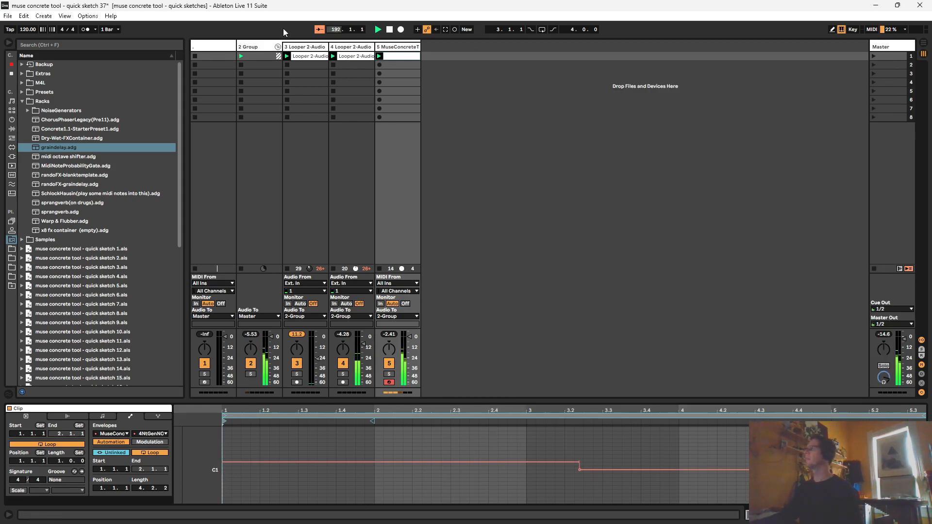
# - Delete the first MIDI track, the one preceding the group
pyautogui.click(307, 54)
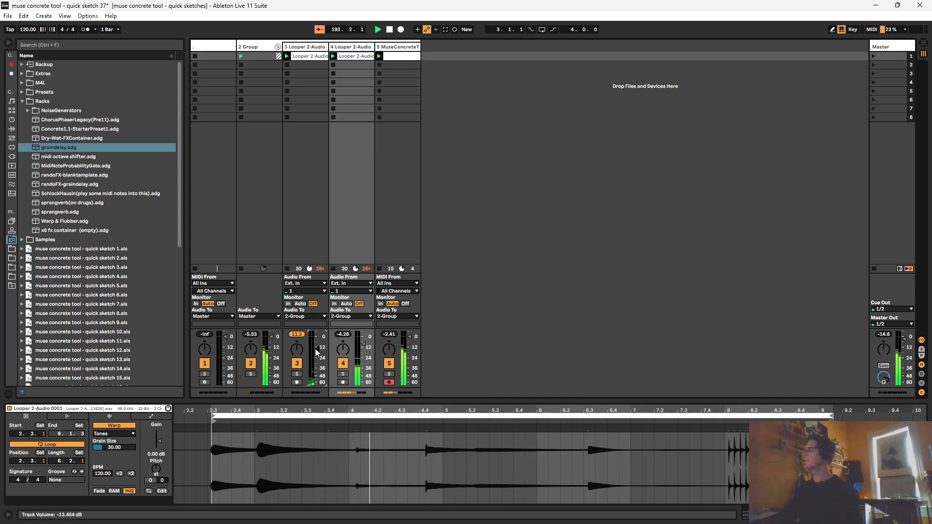
pyautogui.click(302, 47)
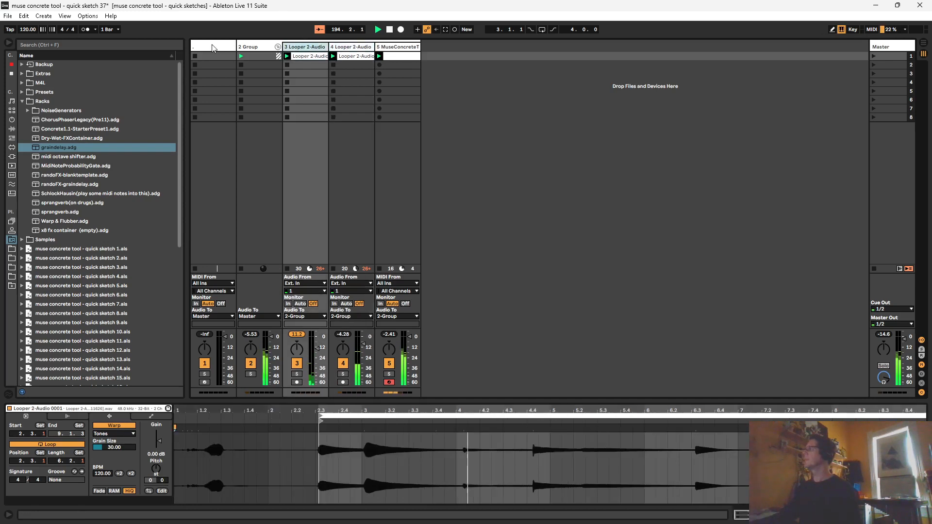
pyautogui.click(216, 56)
pyautogui.press('Delete')
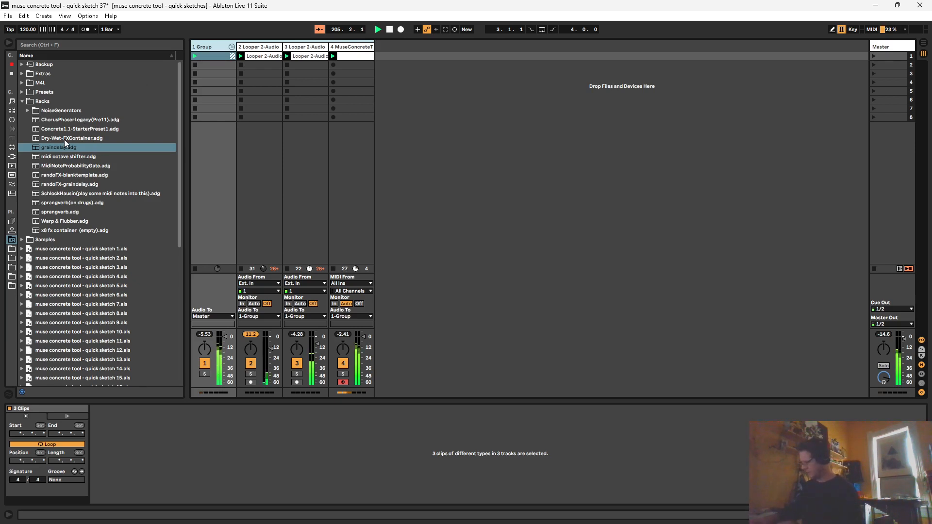
# - Search the browser for "tape old", load !OldeTapeEffect onto the group track and move it before the sprangverb rack
pyautogui.hotkey('ctrl', 'f')
pyautogui.write('tape old')
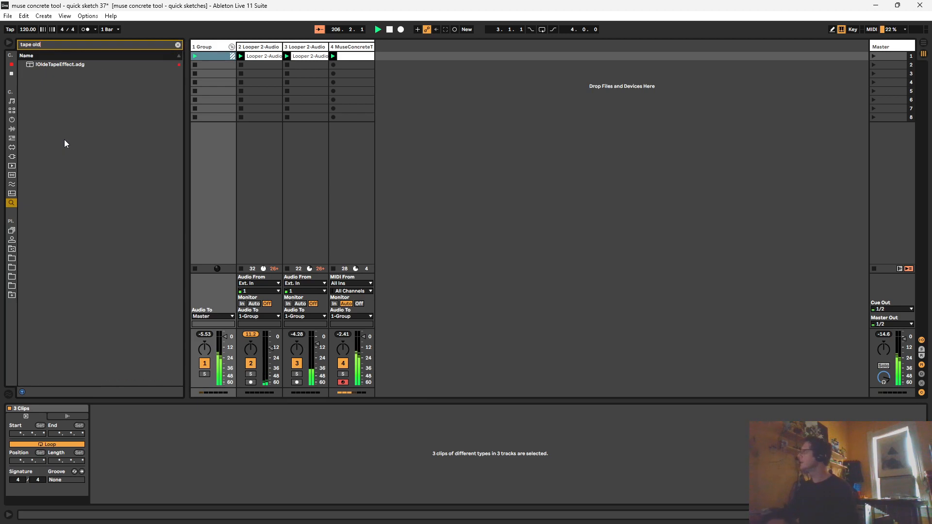
pyautogui.moveTo(60, 65); pyautogui.dragTo(218, 47)
pyautogui.click(151, 454)
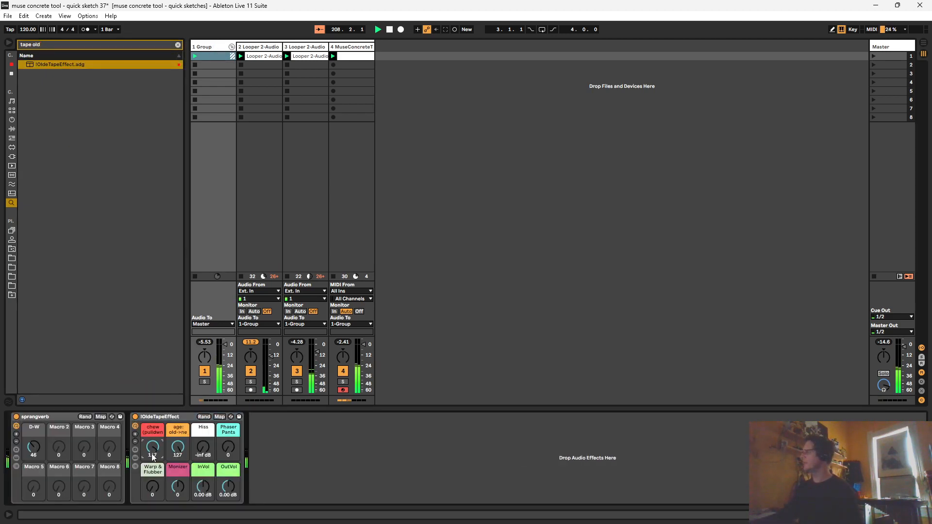
pyautogui.moveTo(162, 417); pyautogui.dragTo(29, 418)
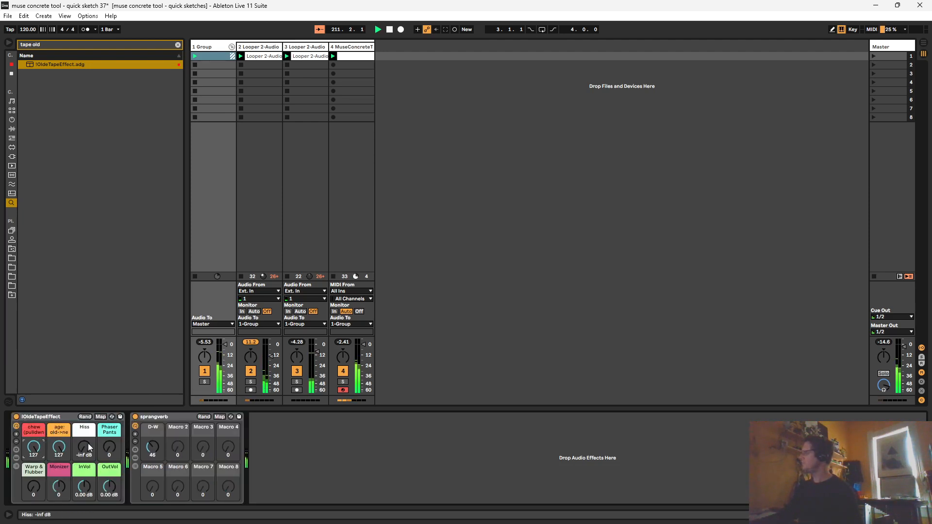
# - Set the tape rack's Hiss to -6.0 dB, age to 29, Warp & Flubber to 92, Monizer to 63M, Phaser Pants to 0 and chew to 127
pyautogui.moveTo(84, 447); pyautogui.dragTo(85, 378)
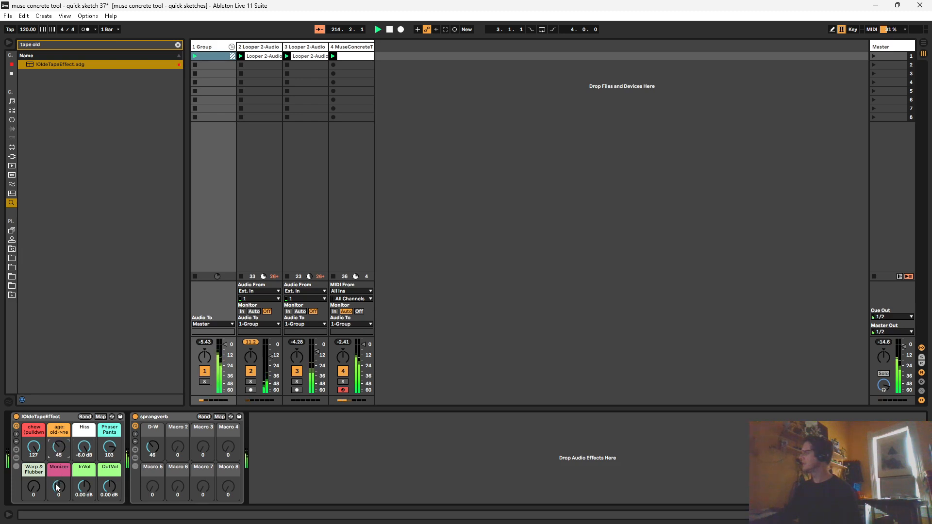
pyautogui.moveTo(56, 499); pyautogui.dragTo(50, 447)
pyautogui.moveTo(61, 486); pyautogui.dragTo(62, 505)
pyautogui.moveTo(109, 447); pyautogui.dragTo(106, 504)
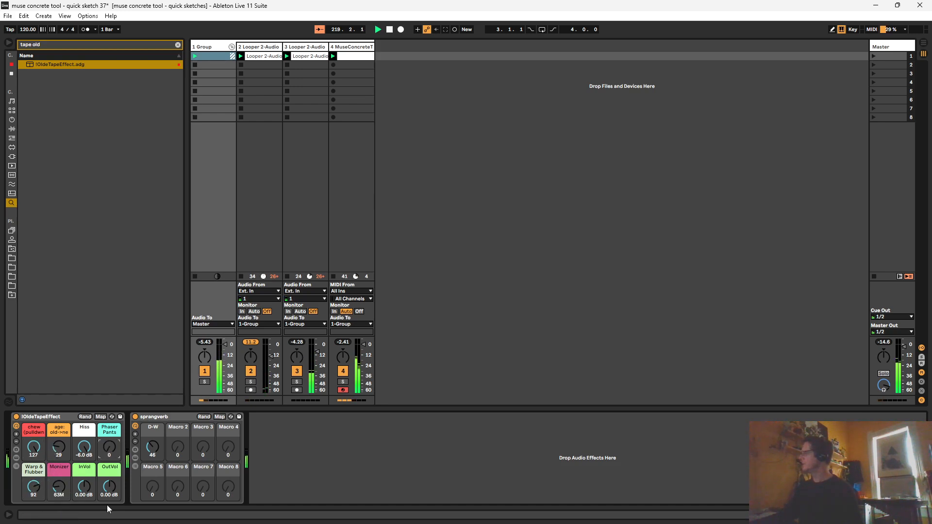
pyautogui.moveTo(32, 445)
pyautogui.mouseDown()
pyautogui.moveTo(33, 454)
pyautogui.moveTo(39, 439)
pyautogui.mouseUp()
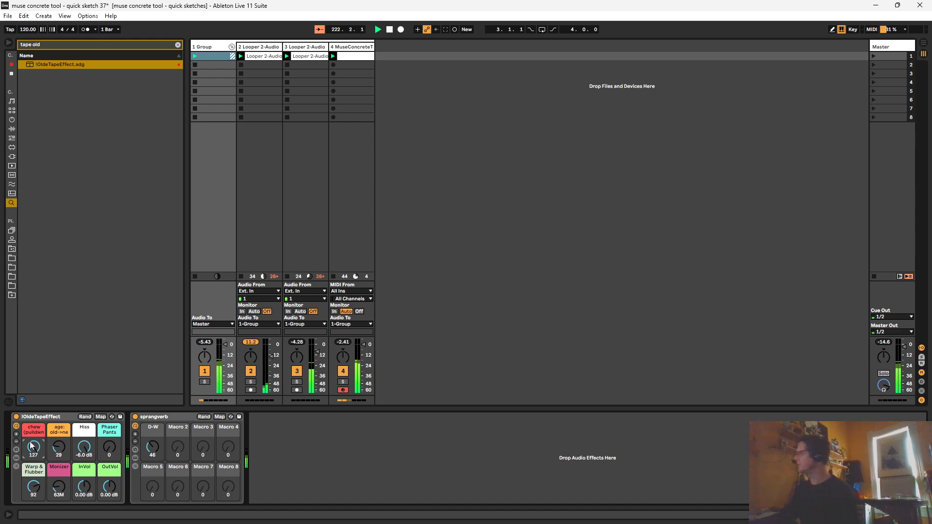
pyautogui.moveTo(40, 428)
pyautogui.mouseDown()
pyautogui.moveTo(35, 461)
pyautogui.moveTo(36, 436)
pyautogui.mouseUp()
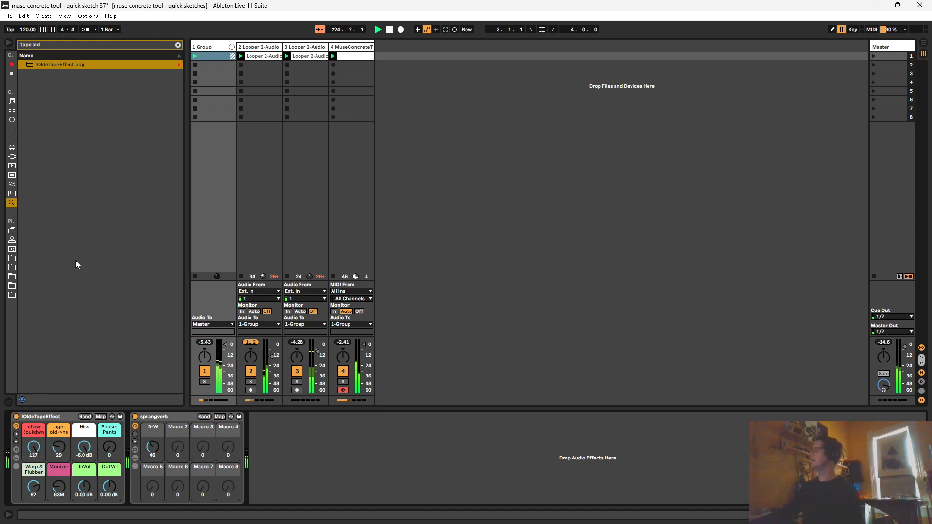
# - Search the browser for "old tape" and load a second, default copy of !OldeTapeEffect onto the group track
pyautogui.click(177, 45)
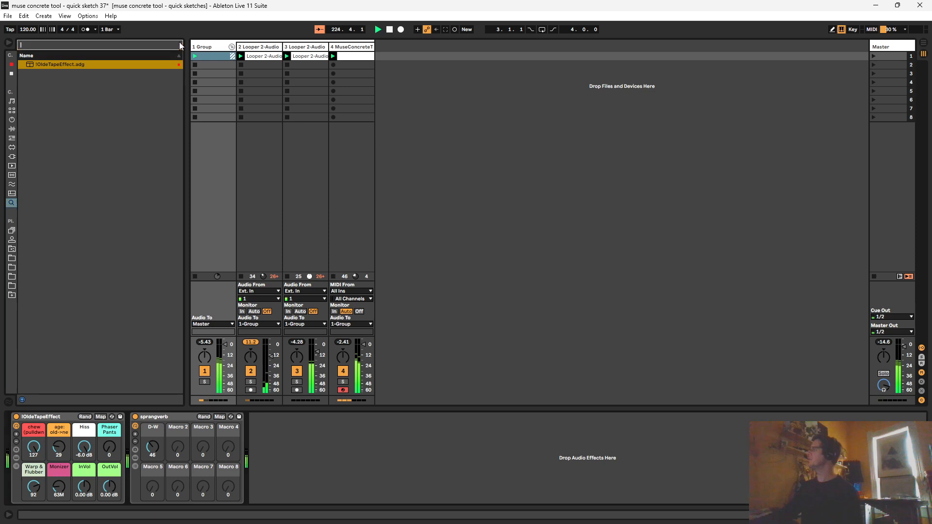
pyautogui.click(40, 418)
pyautogui.hotkey('ctrl', 'f')
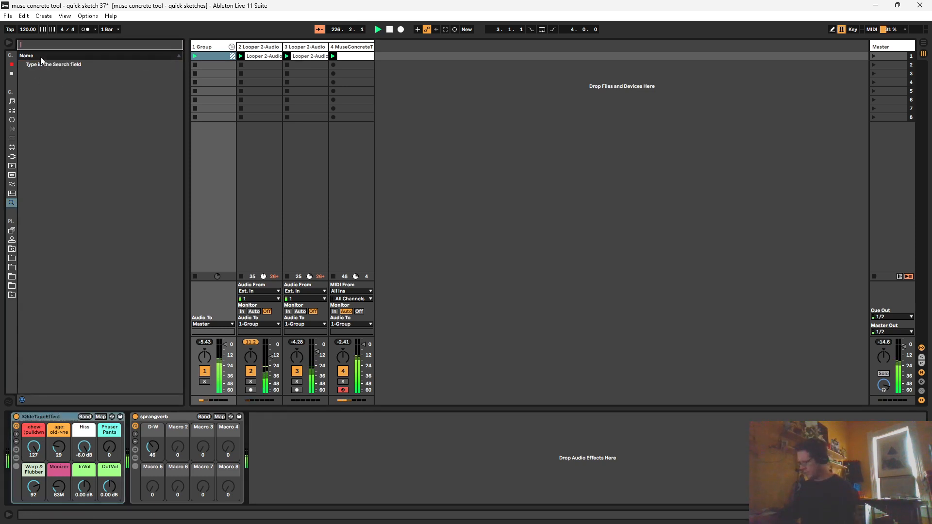
pyautogui.write('old tape')
pyautogui.press('Down')
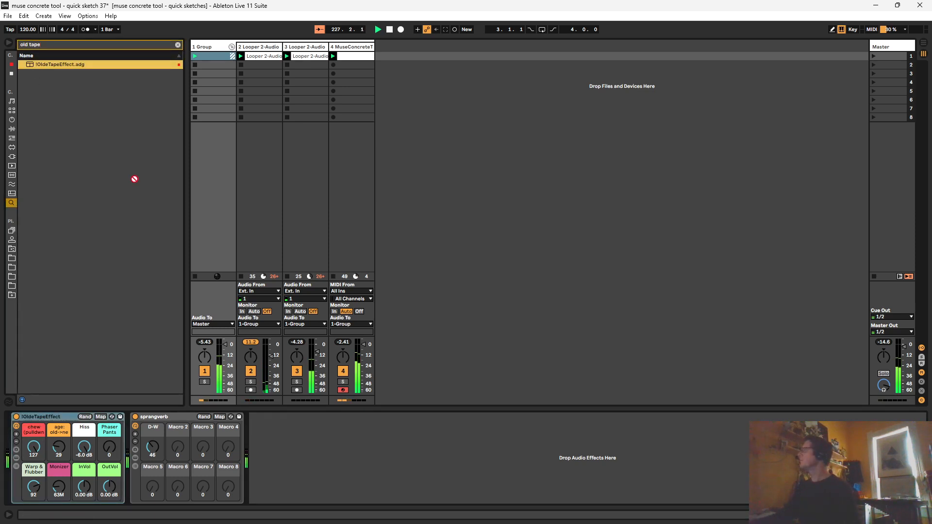
pyautogui.press('Return')
# - Save the default !OldeTapeEffect rack into the project's Racks folder and collapse that folder
pyautogui.click(12, 249)
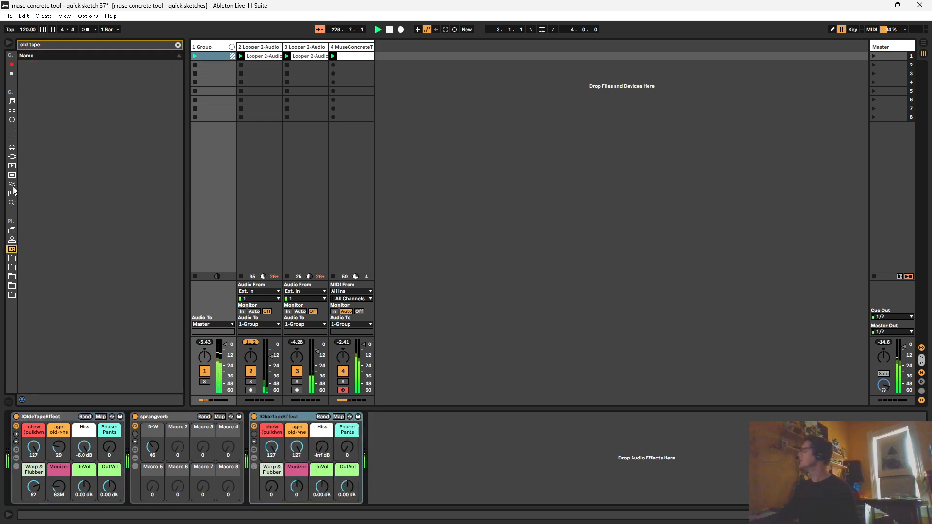
pyautogui.click(177, 44)
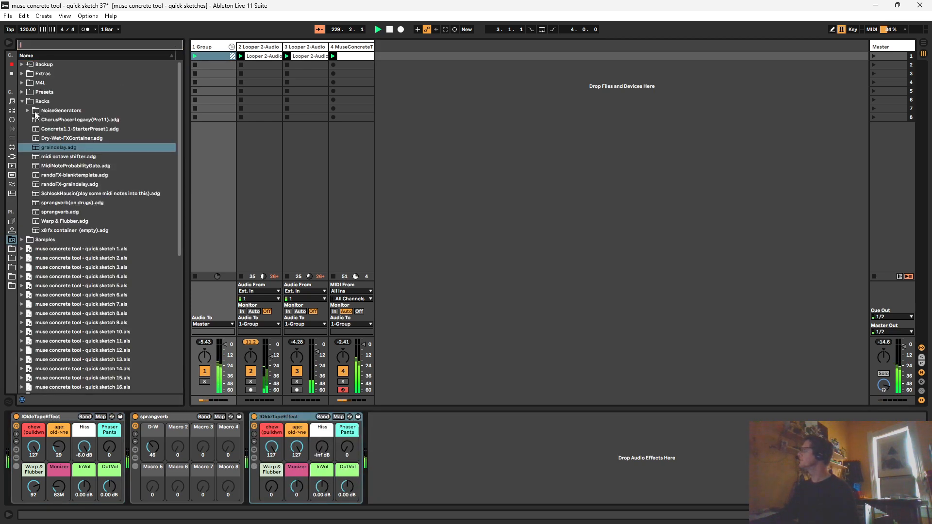
pyautogui.moveTo(279, 416); pyautogui.dragTo(41, 101)
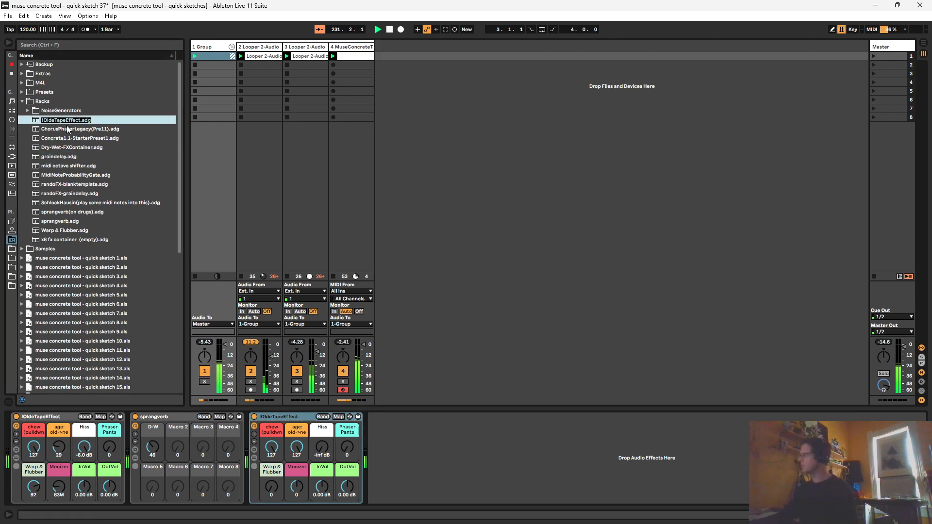
pyautogui.click(22, 101)
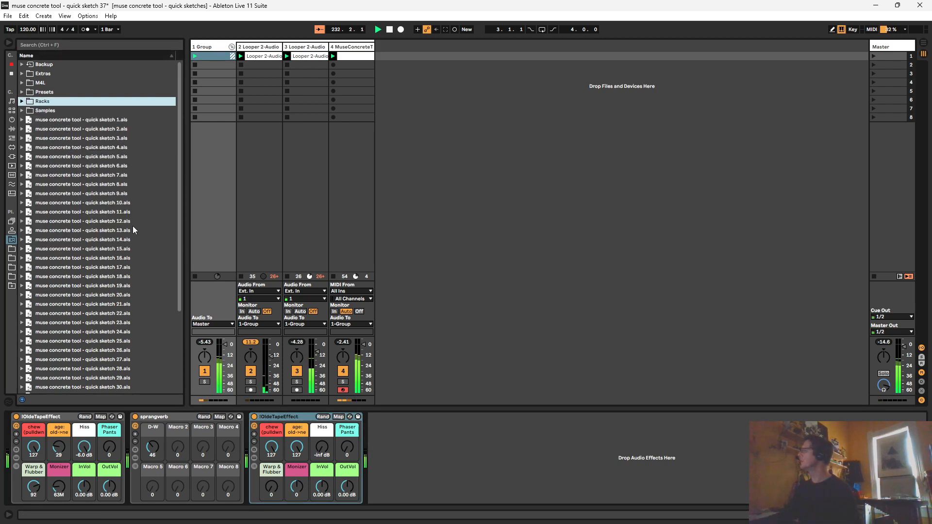
# - Delete the second !OldeTapeEffect rack, after sprangverb, from the group track
pyautogui.click(287, 416)
pyautogui.press('Delete')
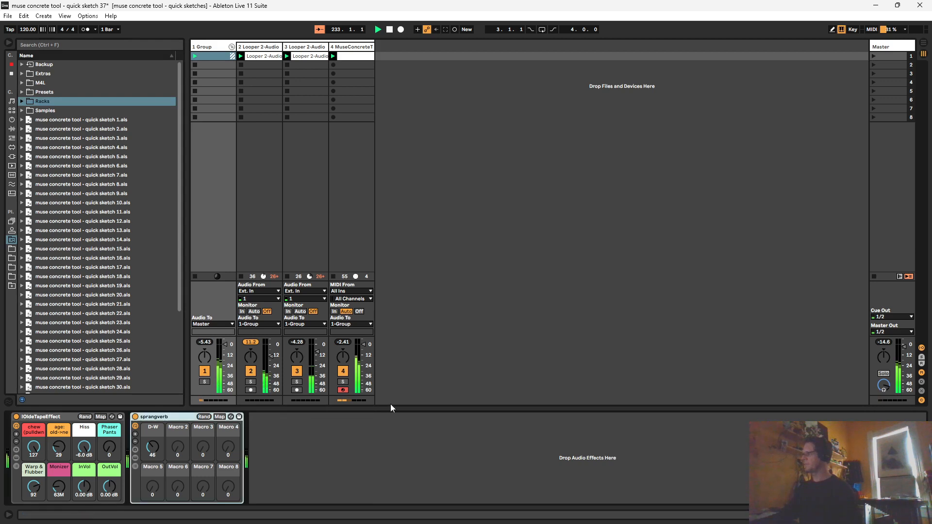
pyautogui.click(323, 439)
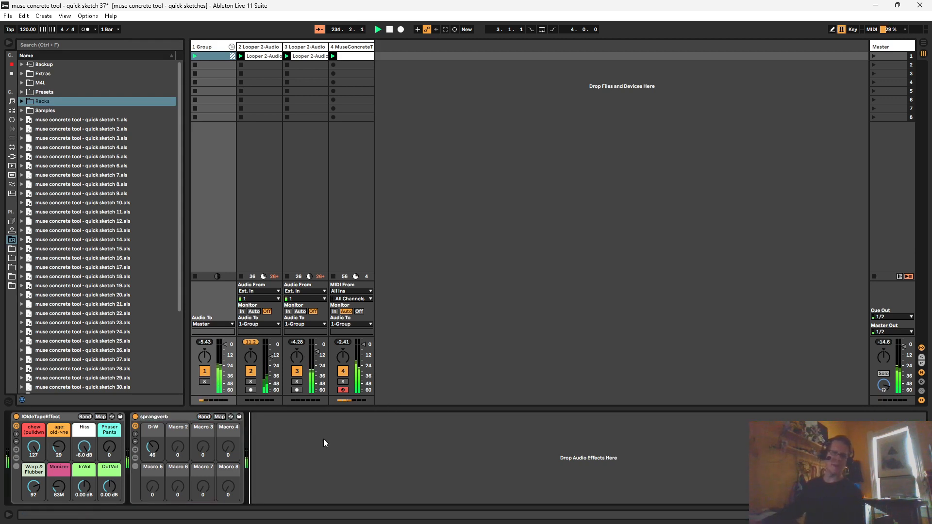